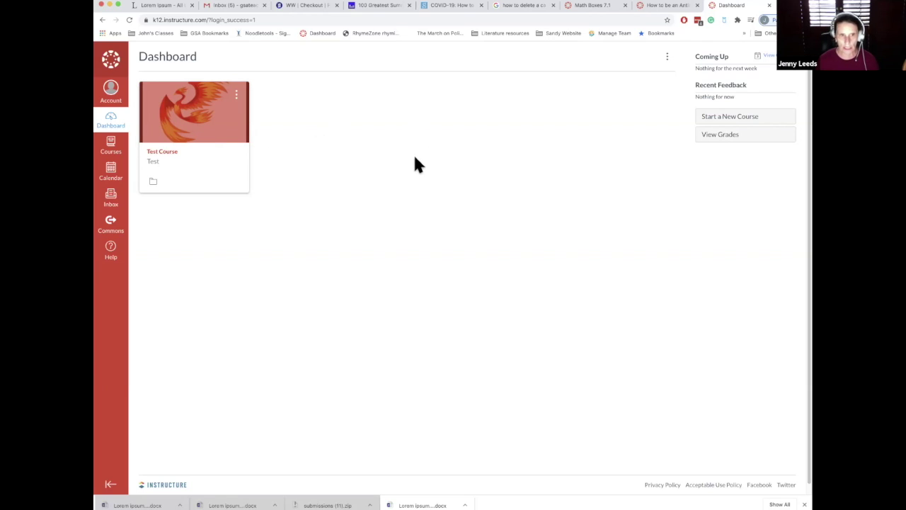
- Open Test Course and add a new assignment named "Grammar Week 3" to the Week 4 module
left_click(188, 140)
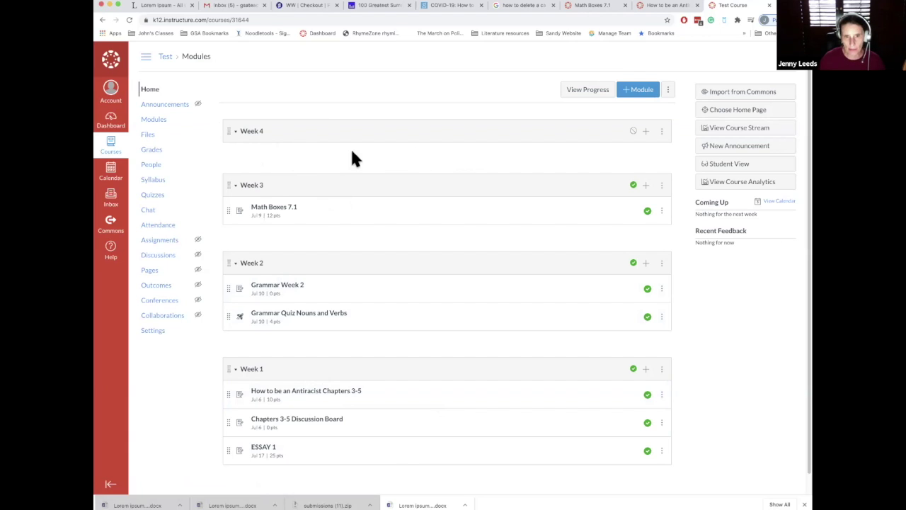
left_click(646, 132)
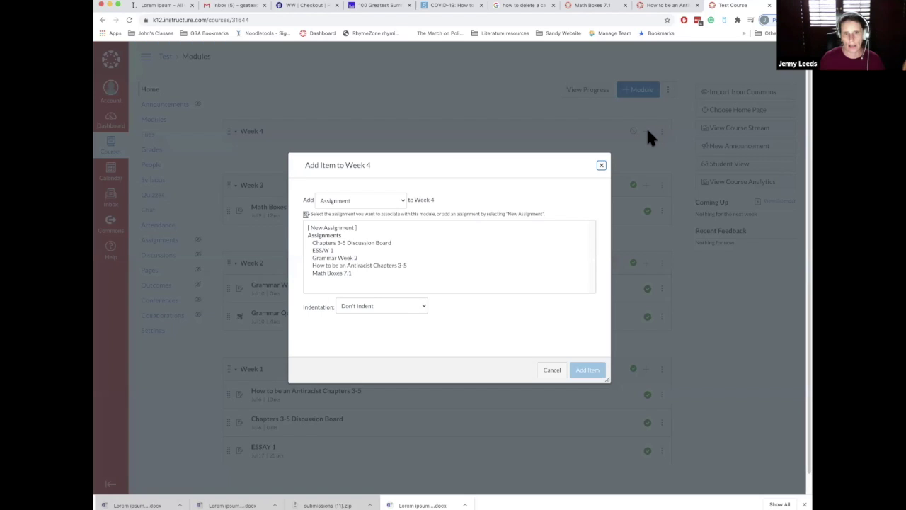
left_click(374, 200)
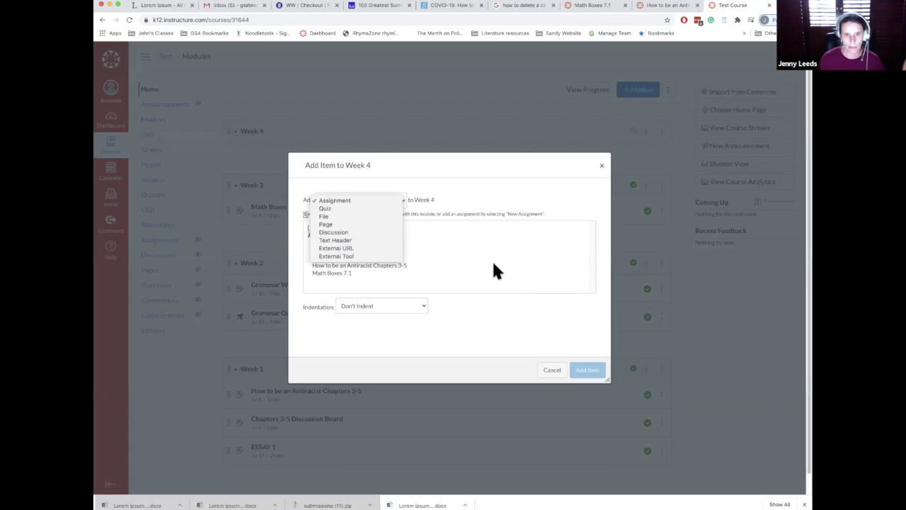
left_click(525, 323)
left_click(347, 228)
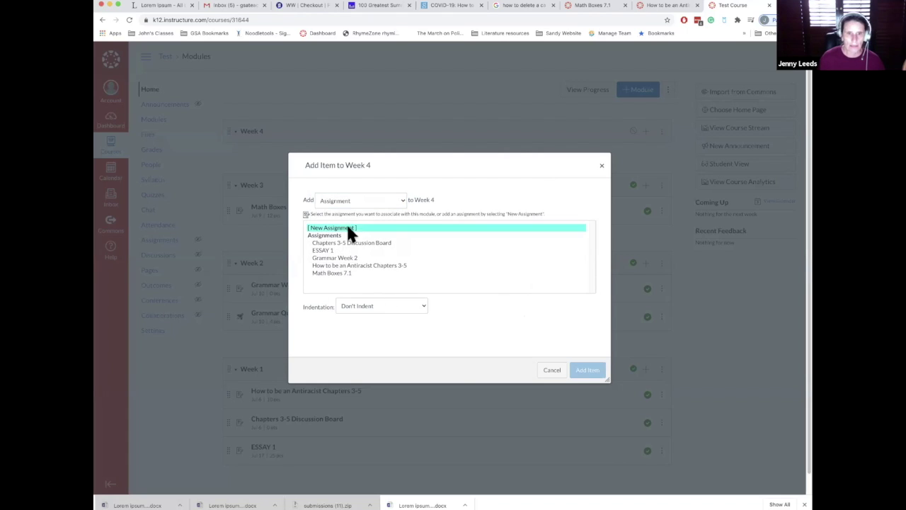
left_click(377, 309)
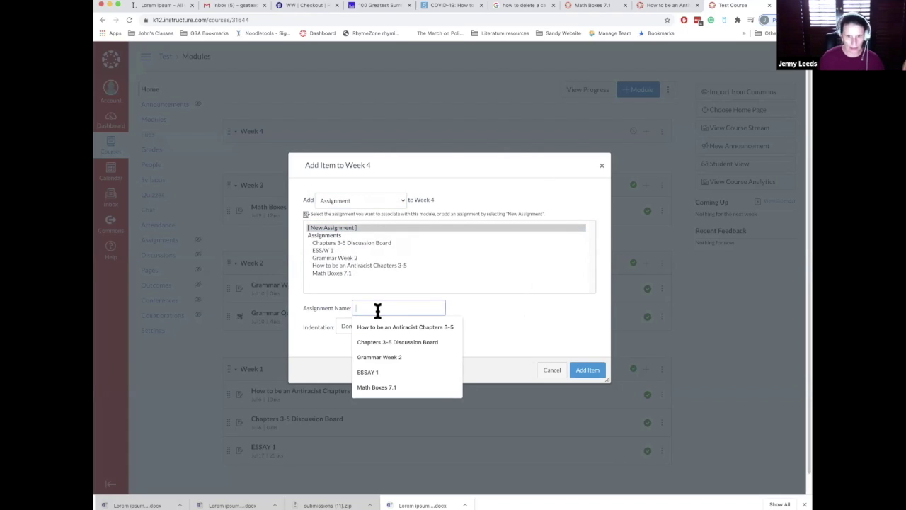
type("Gra")
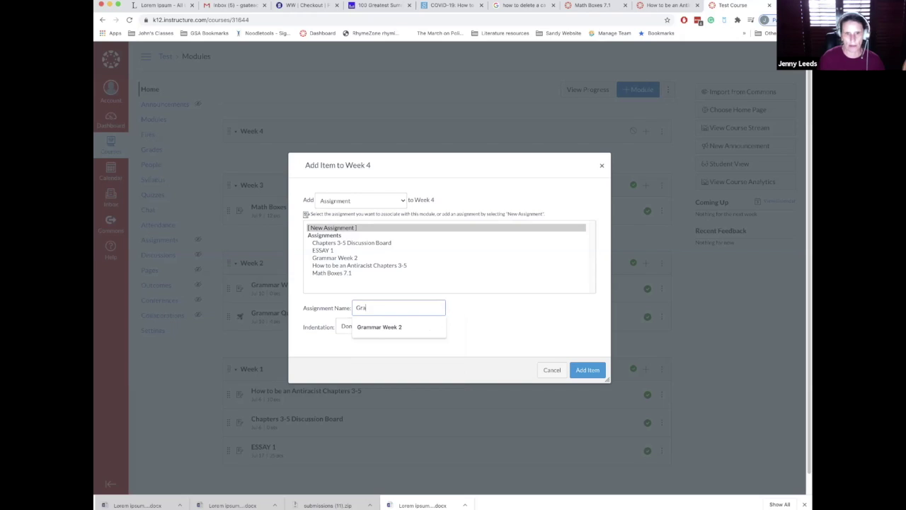
type("mmar Week 3")
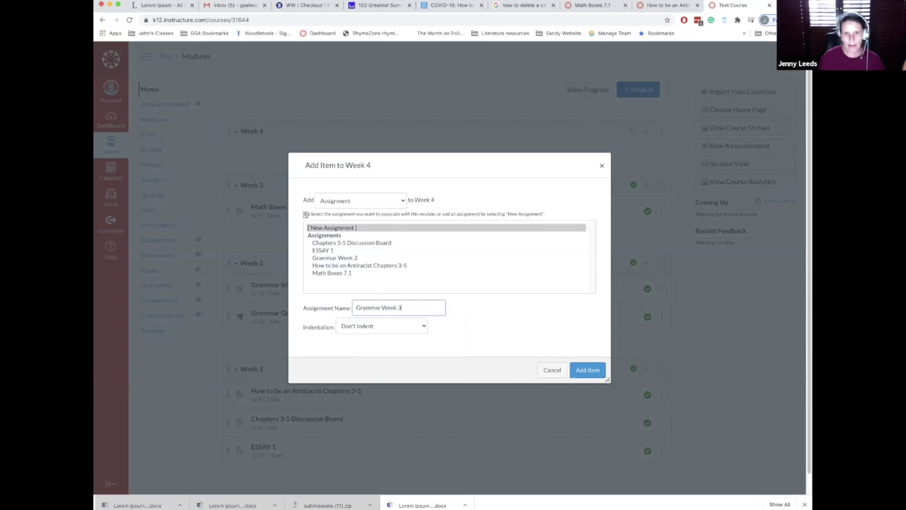
left_click(598, 373)
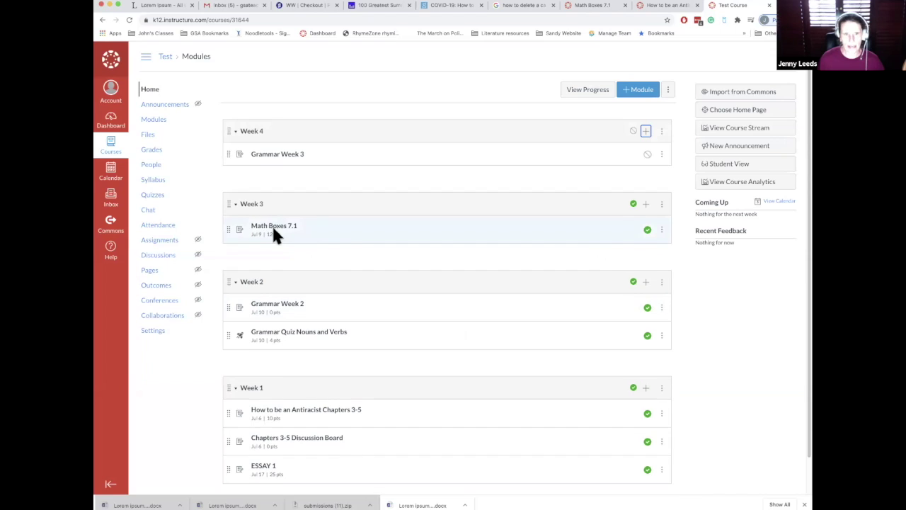
- Open the Grammar Week 3 assignment for editing and review its grade display and submission type options
left_click(275, 155)
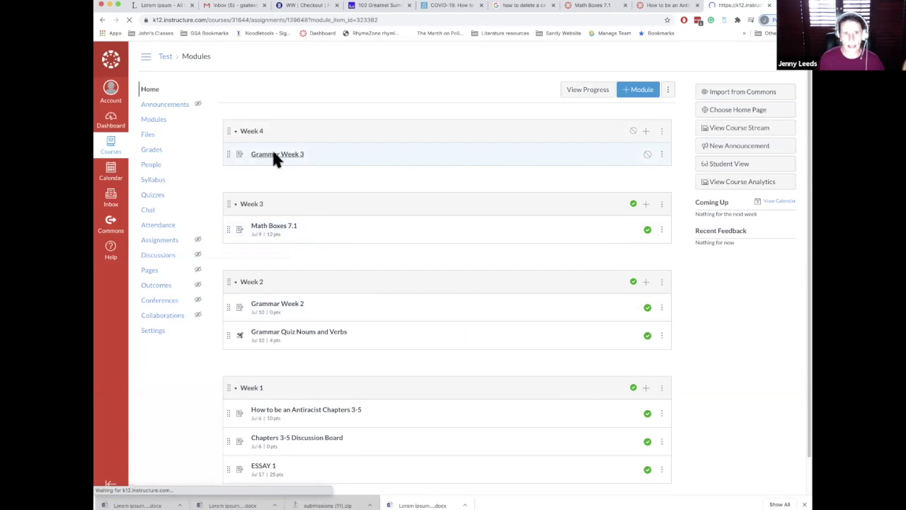
left_click(649, 92)
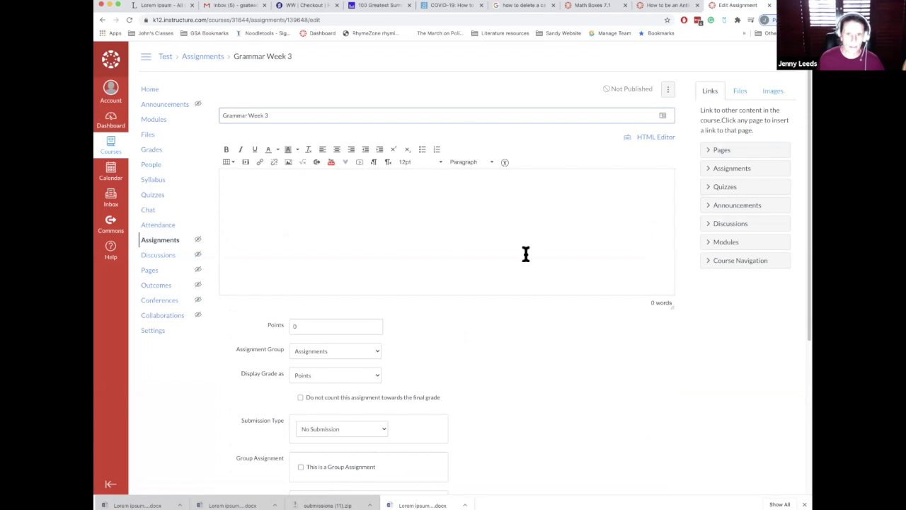
scroll(525, 254, "down", 1)
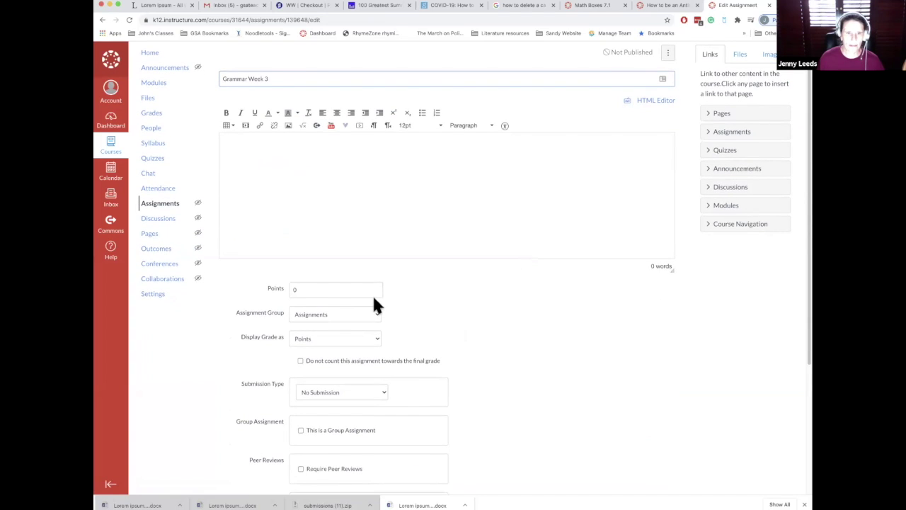
left_click(362, 340)
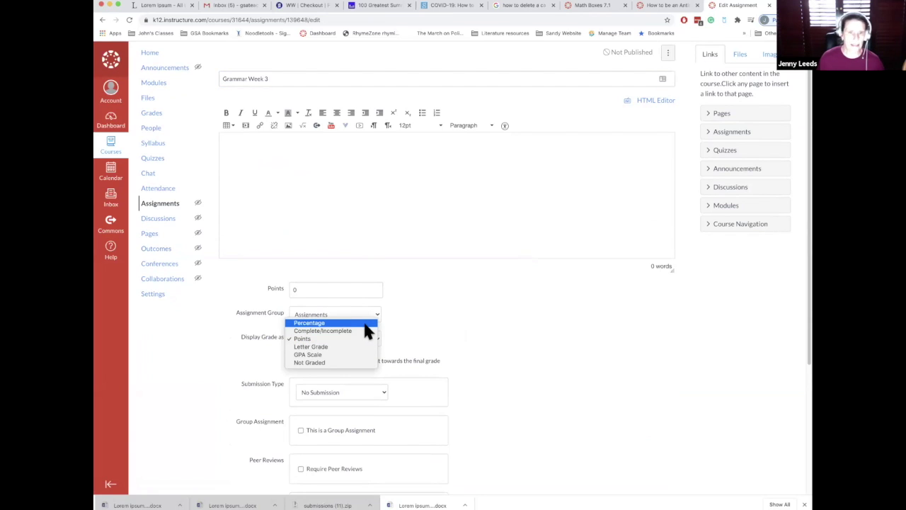
left_click(505, 330)
scroll(507, 328, "down", 3)
left_click(379, 211)
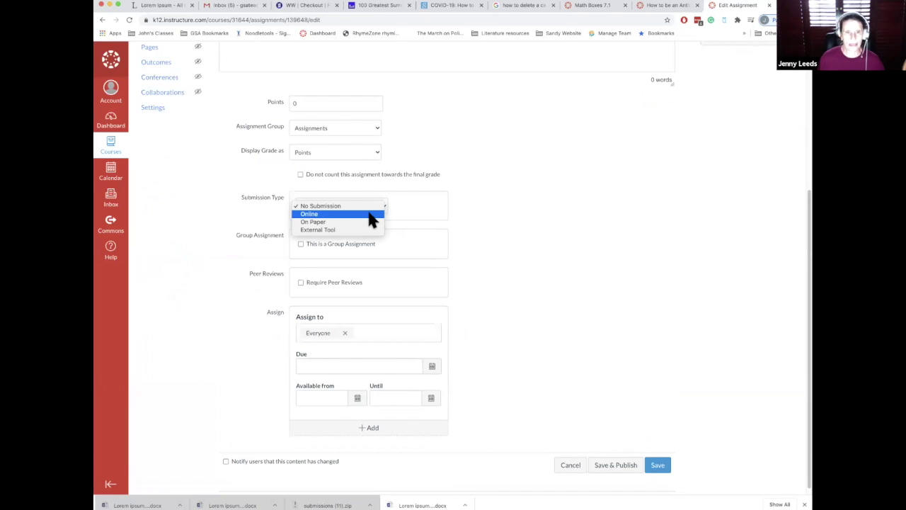
left_click(569, 220)
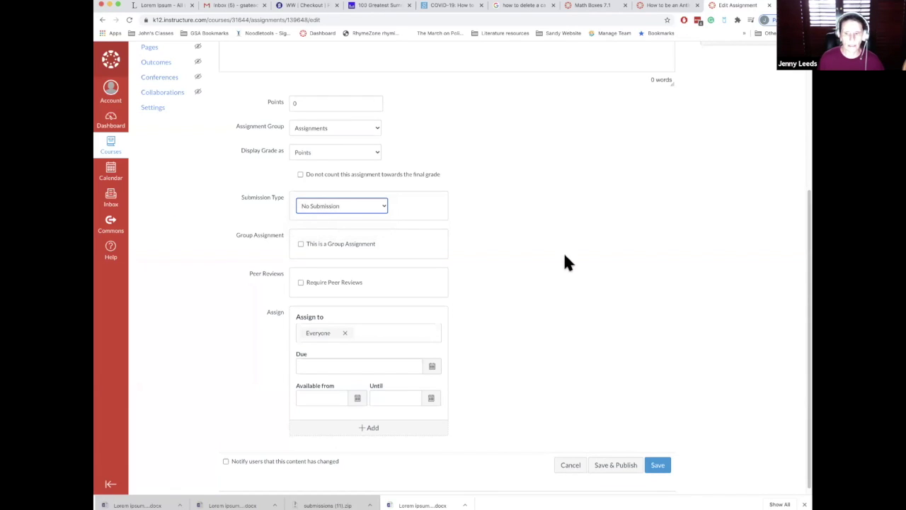
scroll(565, 262, "up", 5)
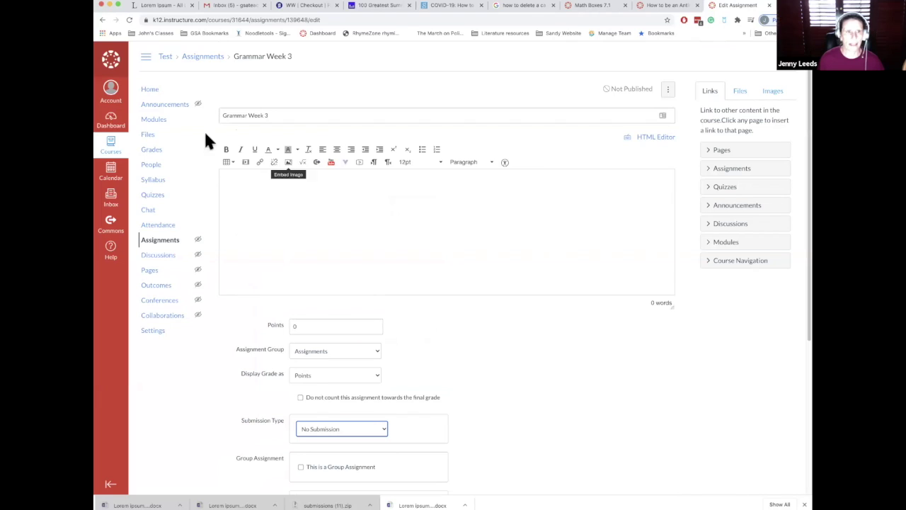
- Open the Math Boxes 7.1 assignment from Week 3 in SpeedGrader and go to the student submission with the scanned worksheet
left_click(146, 120)
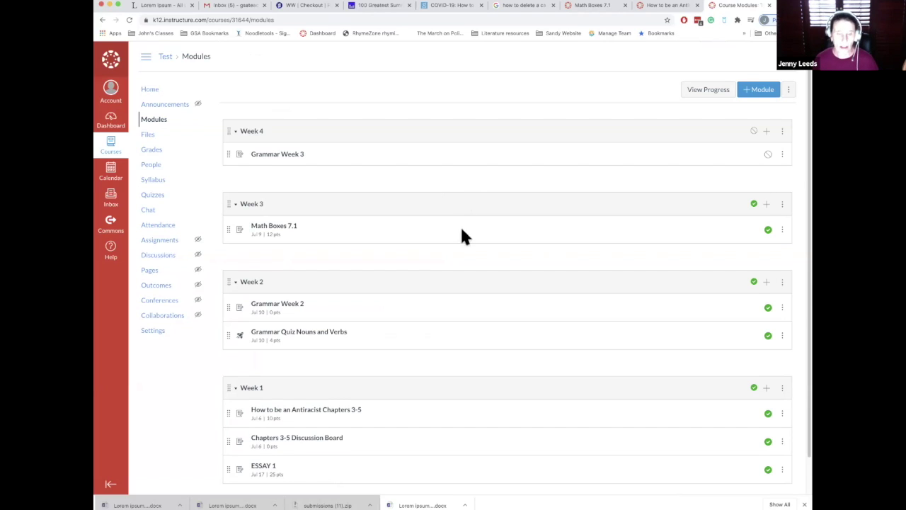
left_click(292, 234)
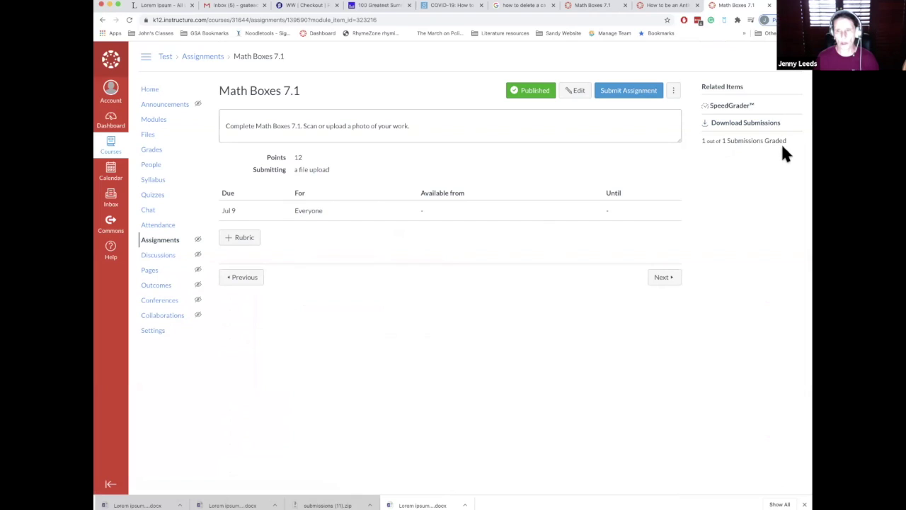
left_click(736, 106)
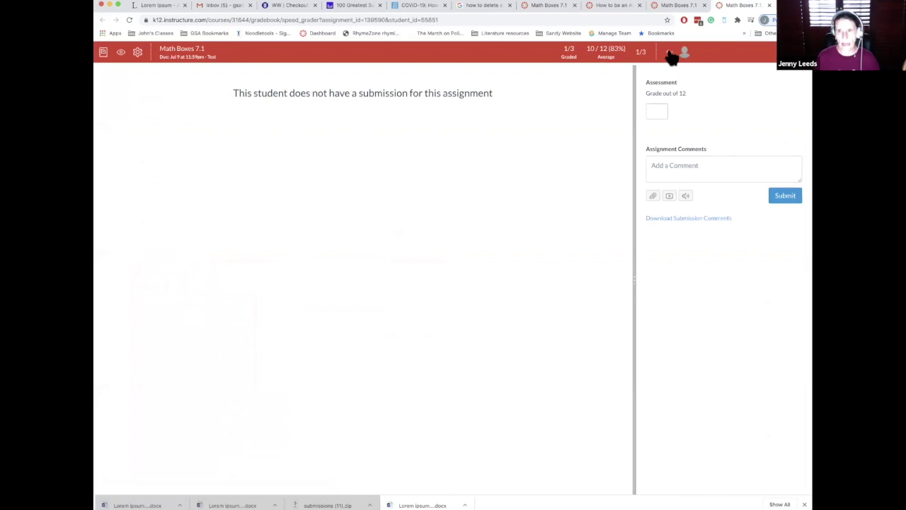
left_click(670, 54)
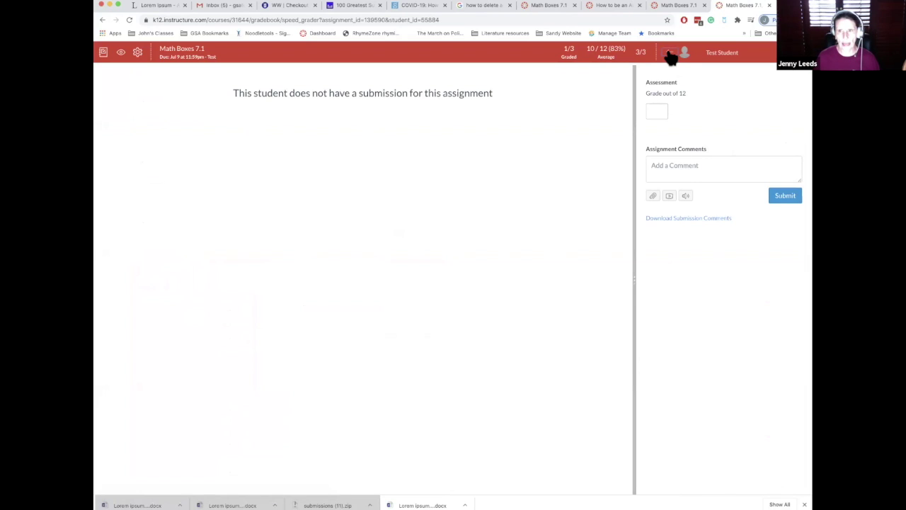
left_click(670, 54)
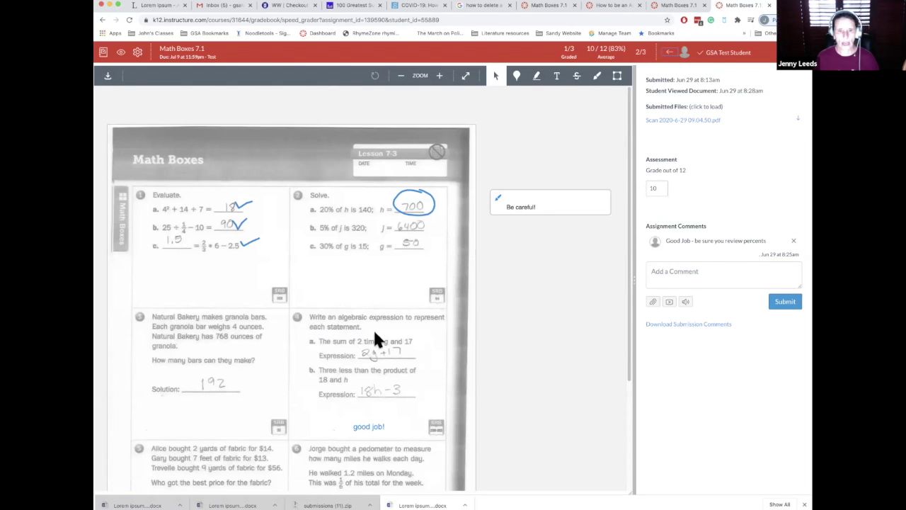
- Draw checkmarks beside the answers to problems 3 and 4a, and circle choice A in problem 5
scroll(381, 315, "down", 1)
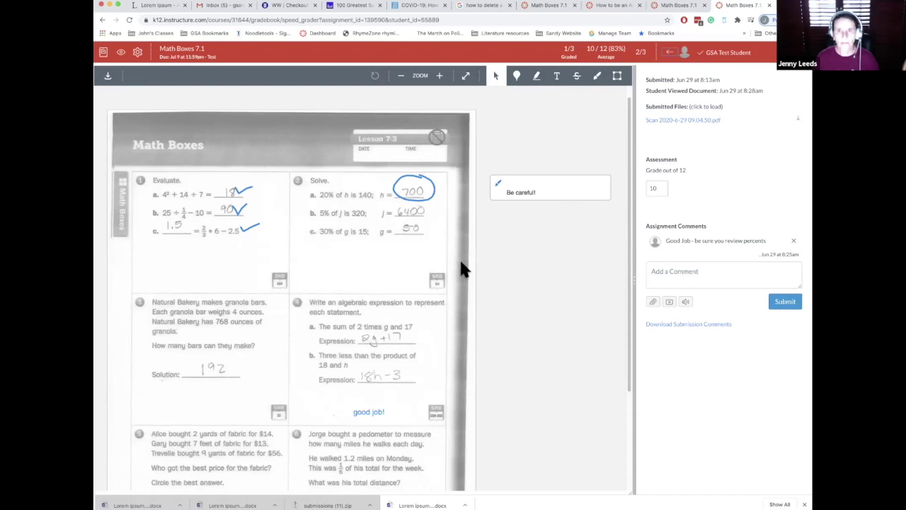
left_click(597, 77)
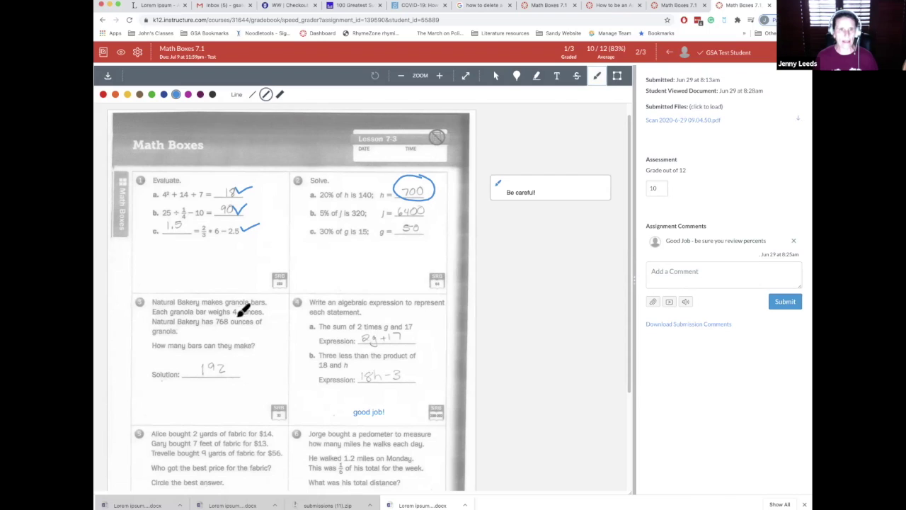
left_click_drag(230, 362, 249, 354)
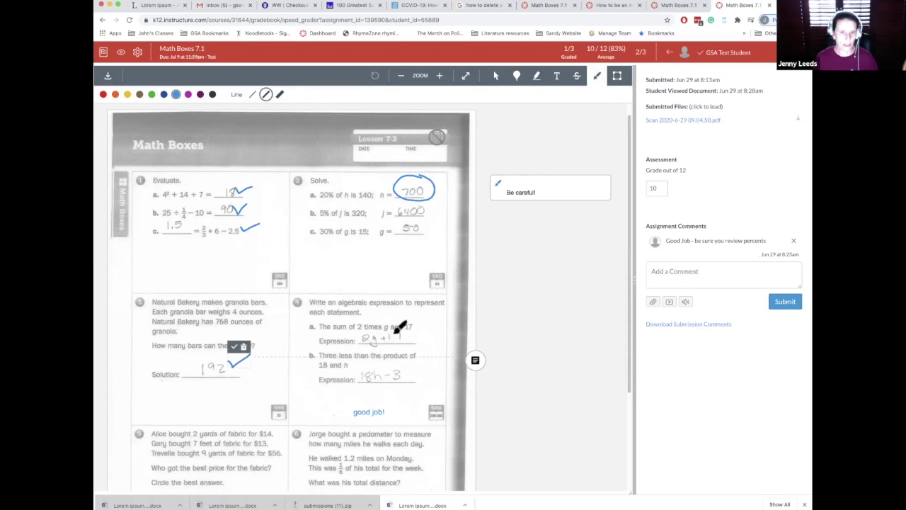
left_click_drag(407, 330, 434, 319)
scroll(627, 280, "down", 4)
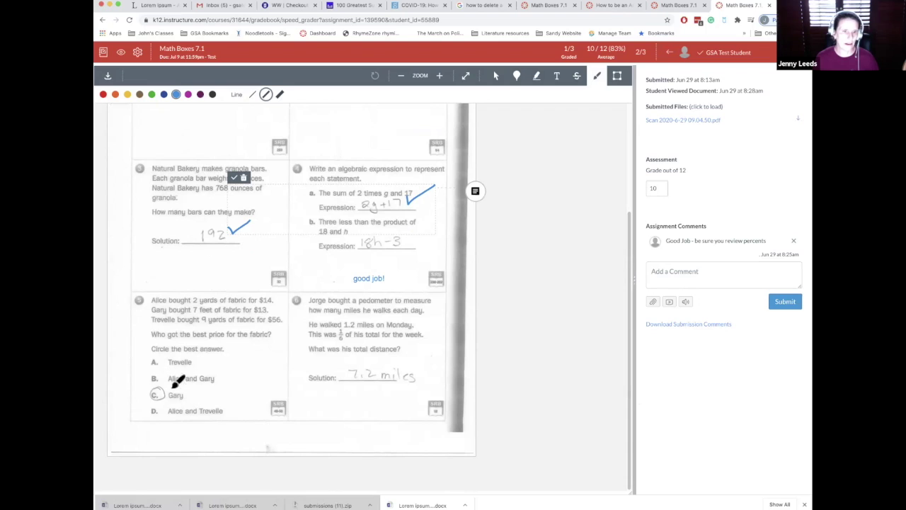
mouse_move(150, 349)
left_mouse_down()
mouse_move(142, 350)
mouse_move(166, 356)
mouse_move(147, 346)
left_mouse_up()
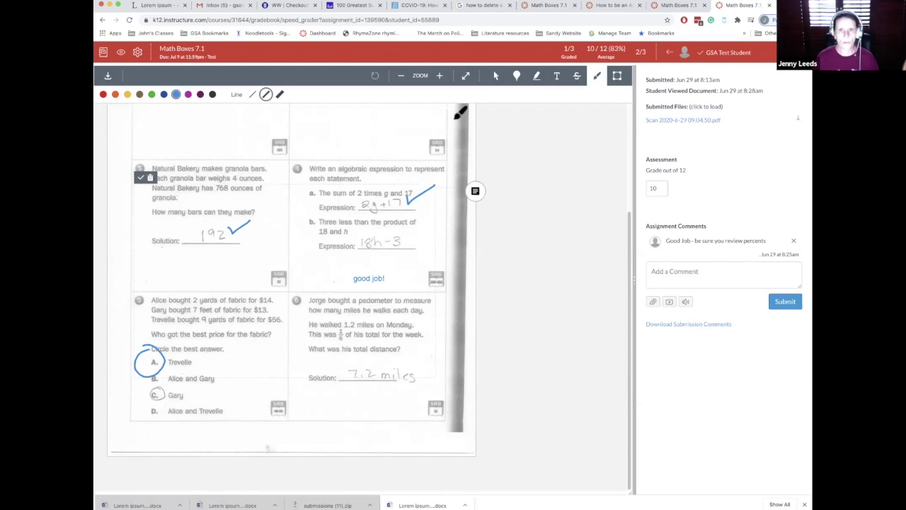
- Add the text annotation "Be sure to include the units" below the solution line of problem 6
left_click(557, 75)
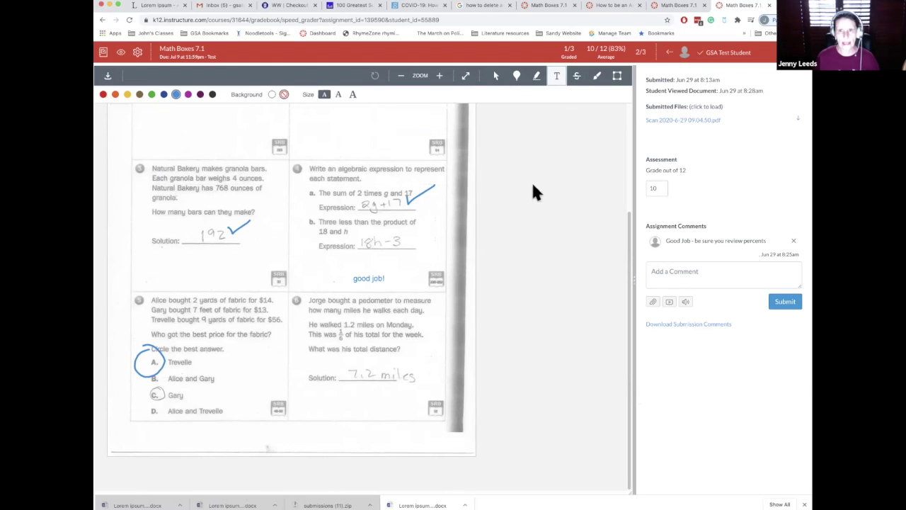
left_click(316, 408)
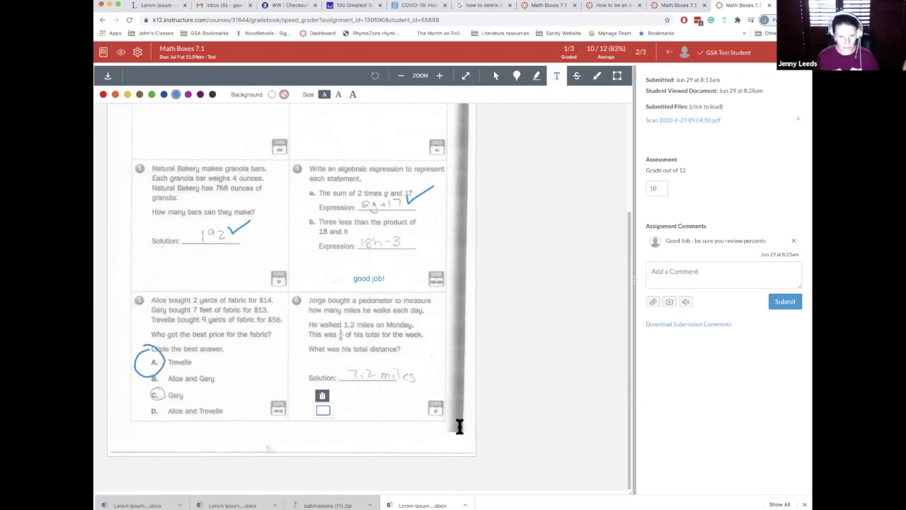
type("G")
key("BackSpace")
key("BackSpace")
type("Be su")
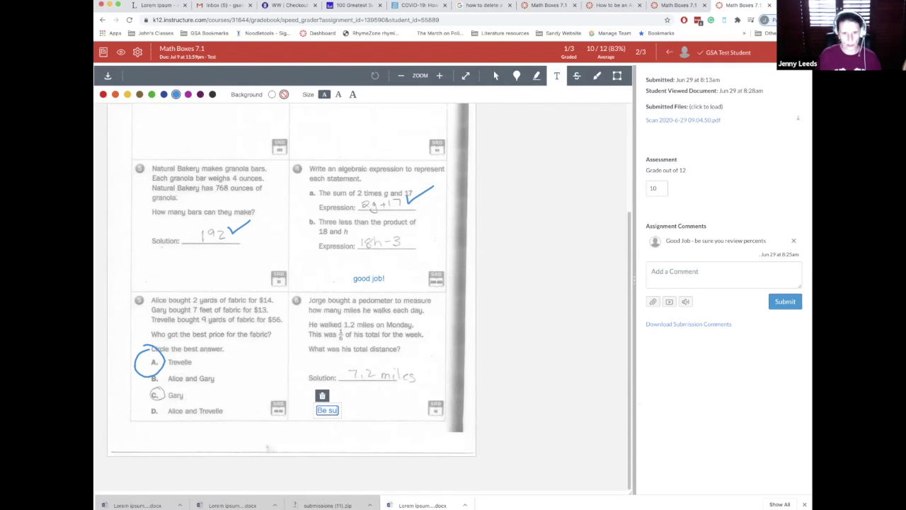
type("re to include the units")
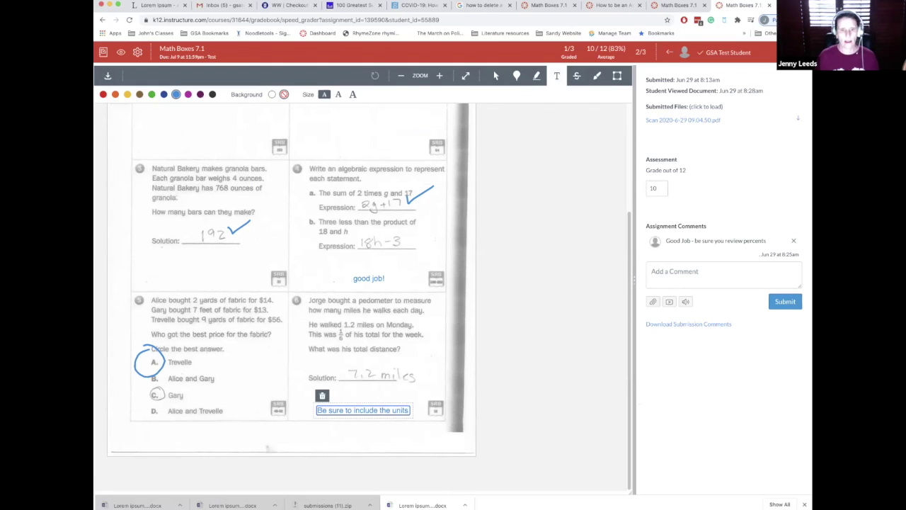
left_click(463, 382)
- Pin the comment "Check the units" to the 7.2 miles answer in problem 6 and submit the assessment feedback
left_click(517, 77)
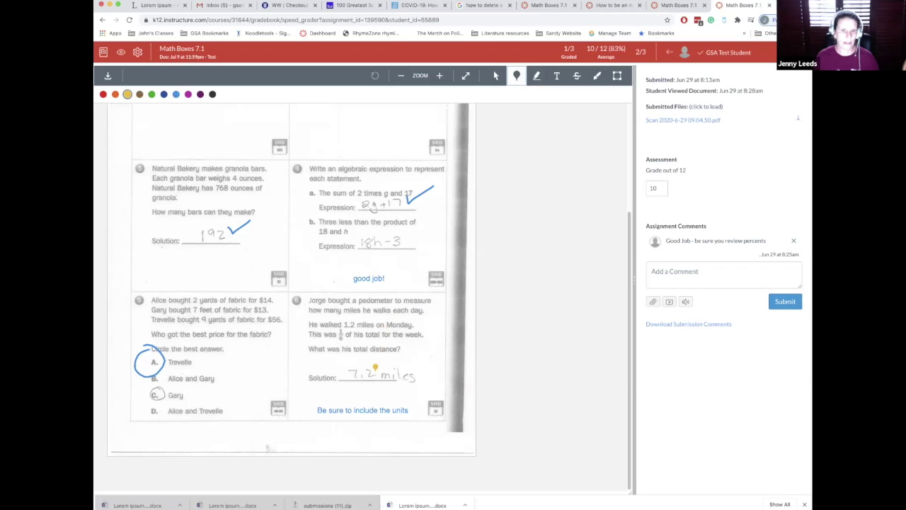
left_click(376, 367)
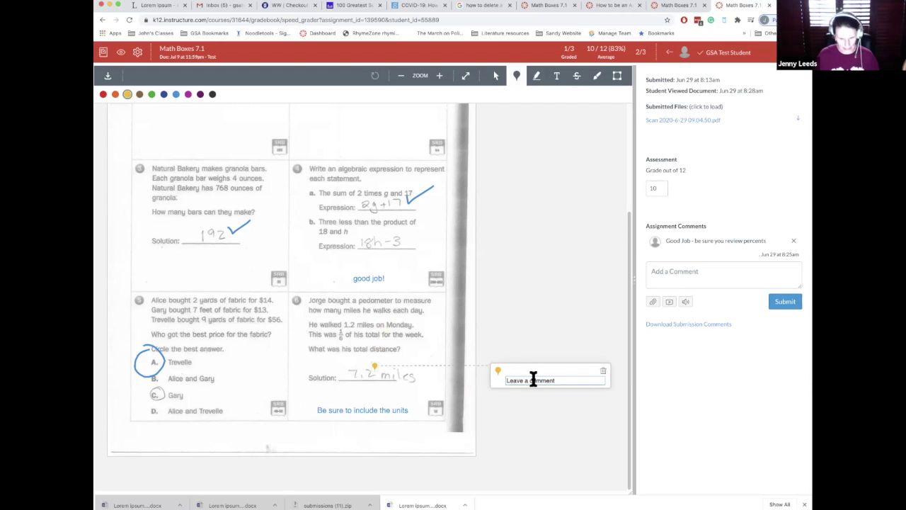
type("Check the units")
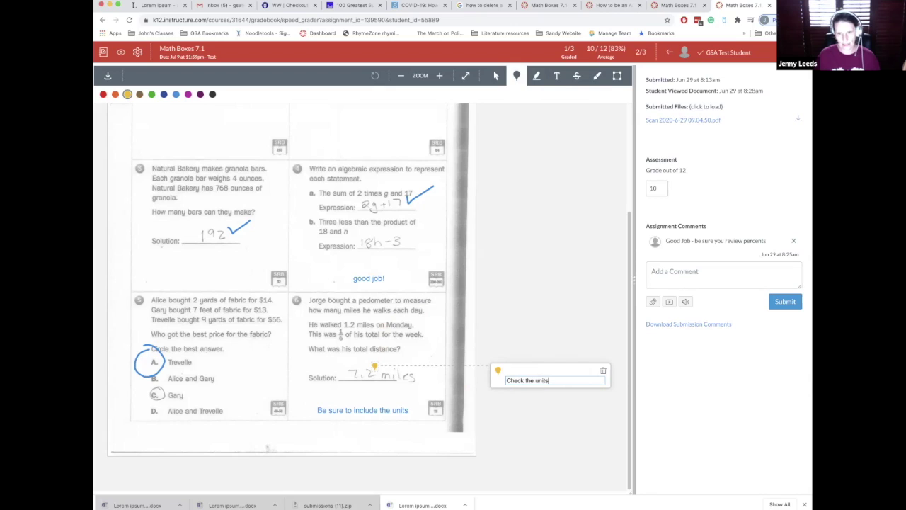
key("Return")
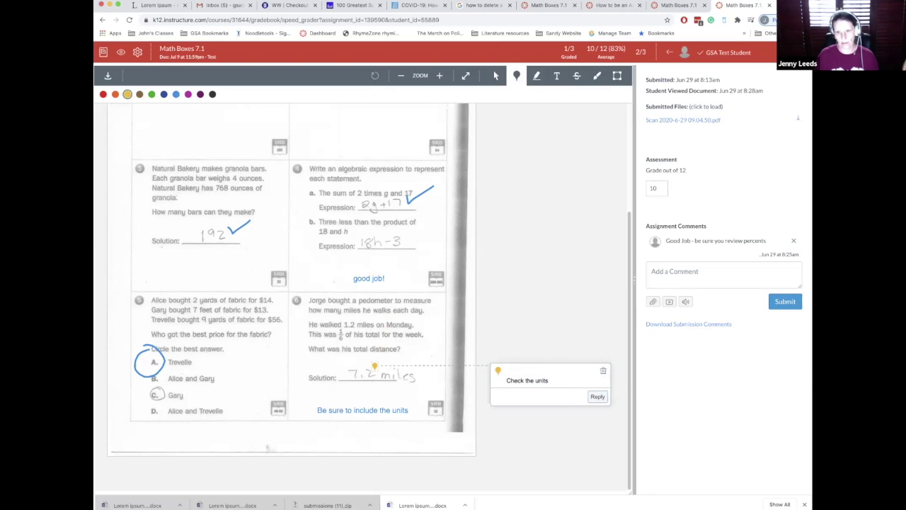
left_click(786, 303)
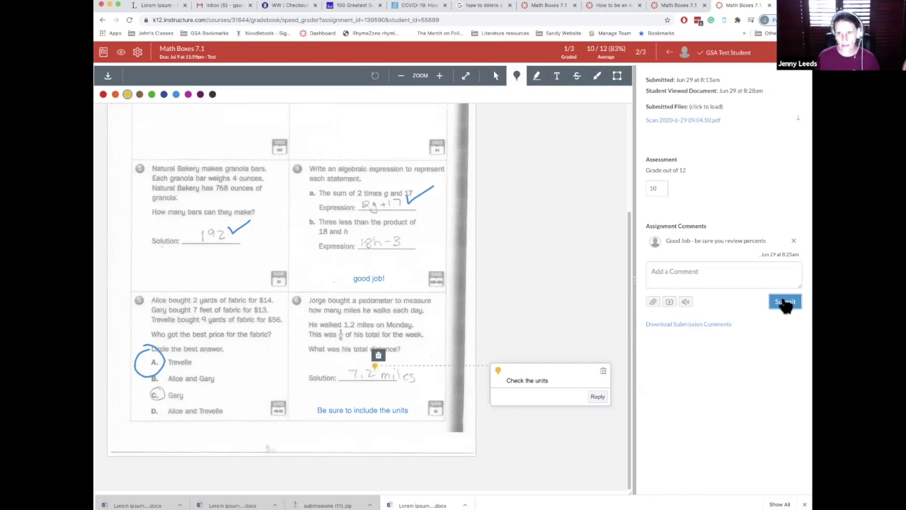
- Place an extra empty comment pin beside the text of problem 6 and delete that annotation
left_click(421, 320)
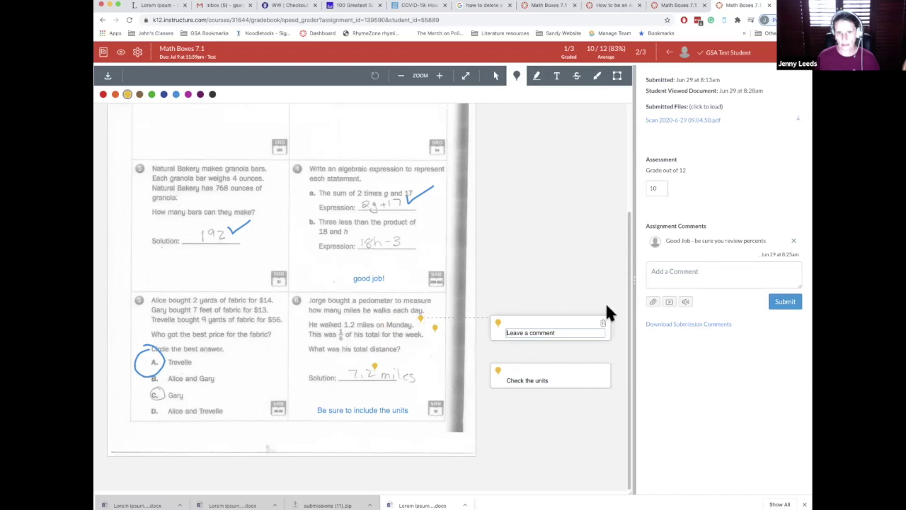
left_click(508, 336)
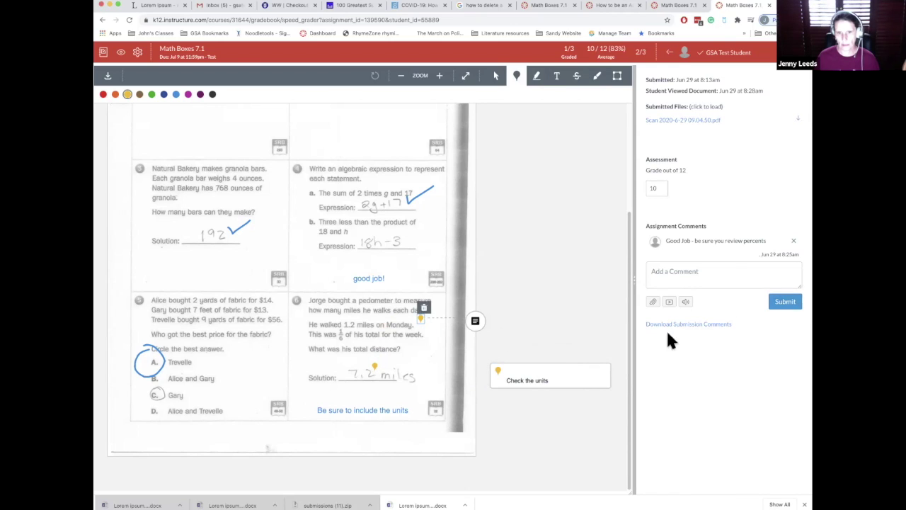
left_click(423, 308)
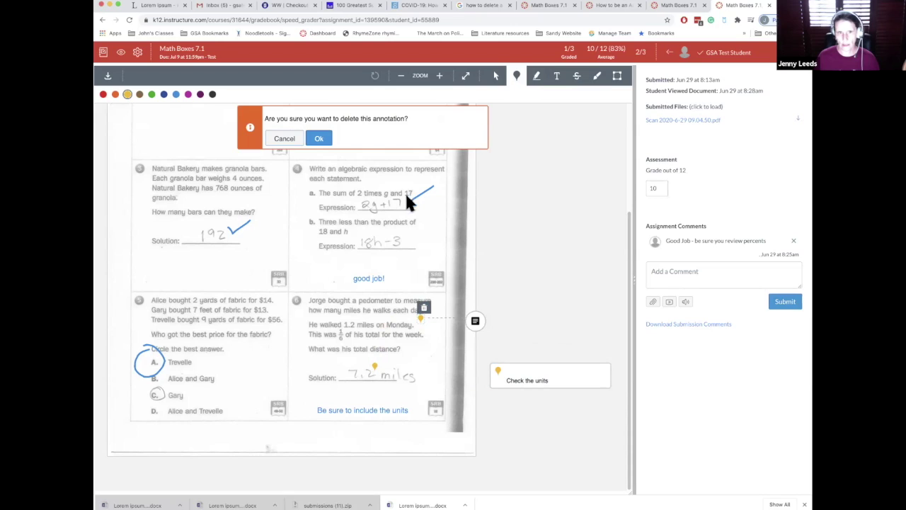
left_click(319, 140)
- Submit the feedback for Math Boxes 7.1 and return to the course's module list
left_click(783, 303)
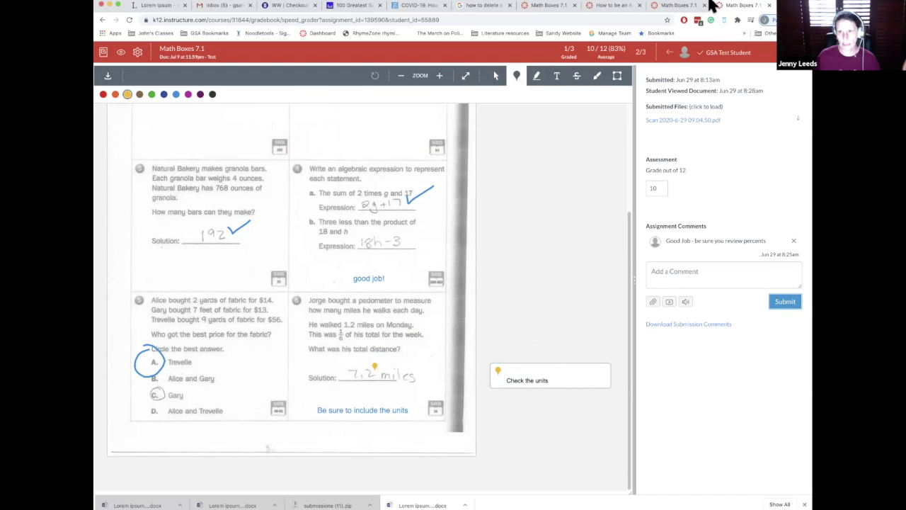
scroll(622, 241, "up", 5)
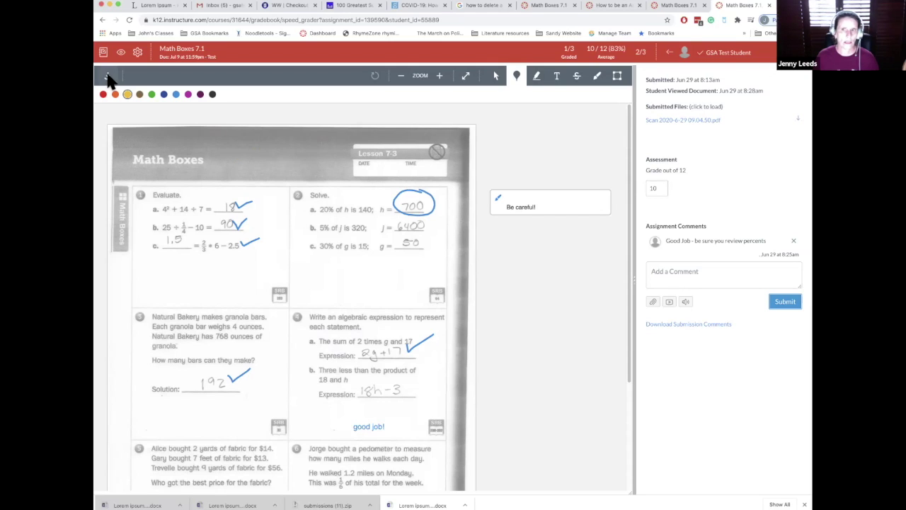
left_click(192, 56)
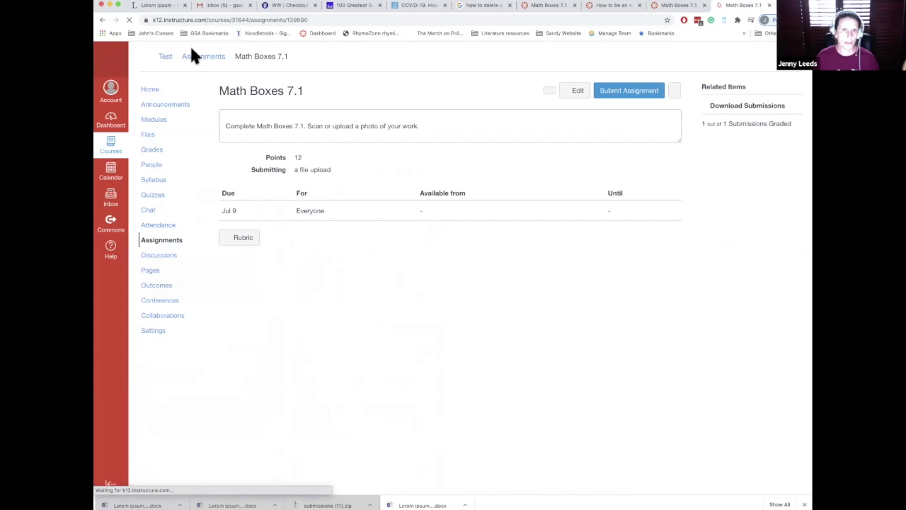
left_click(158, 123)
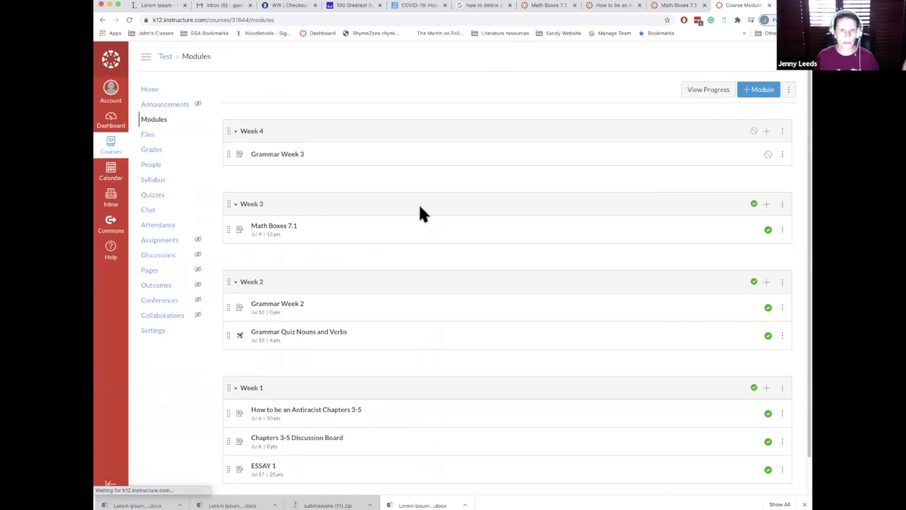
- Open the Week 1 assignment How to be an Antiracist Chapters 3-5 in SpeedGrader and go to the previous student's submission
scroll(420, 206, "down", 1)
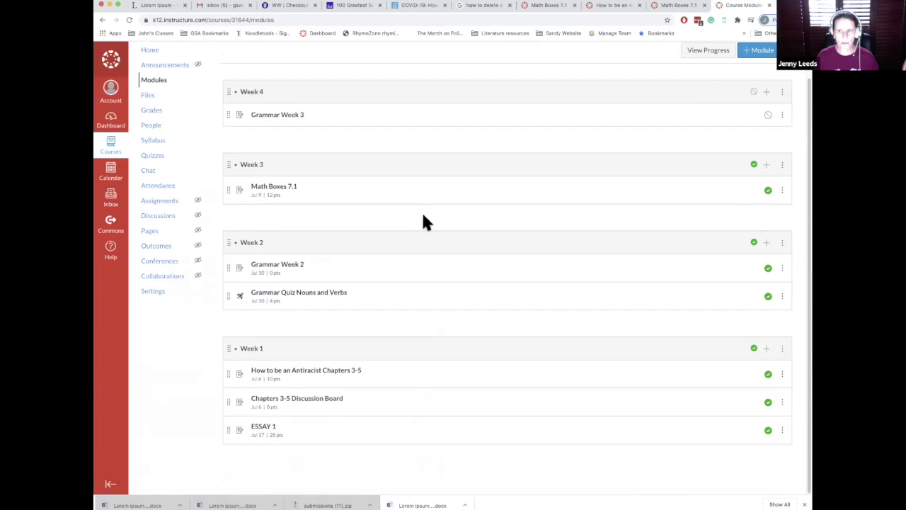
left_click(329, 376)
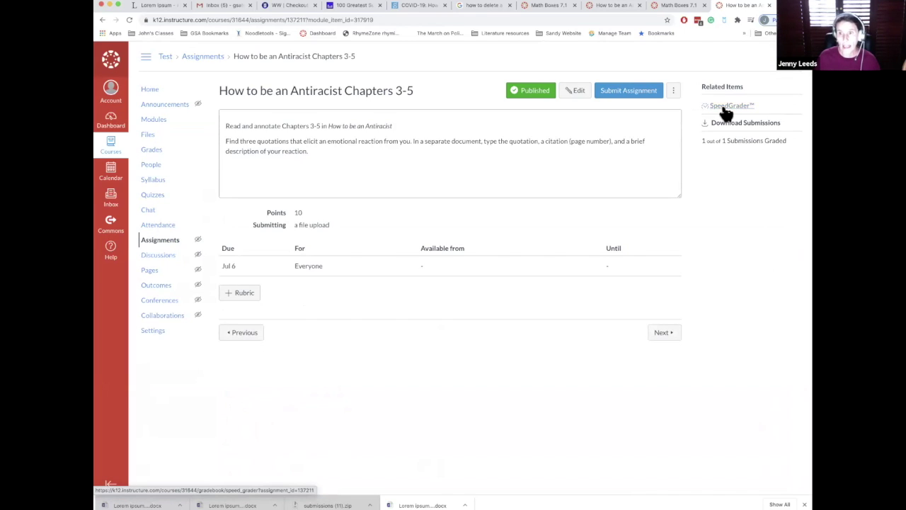
left_click(725, 108)
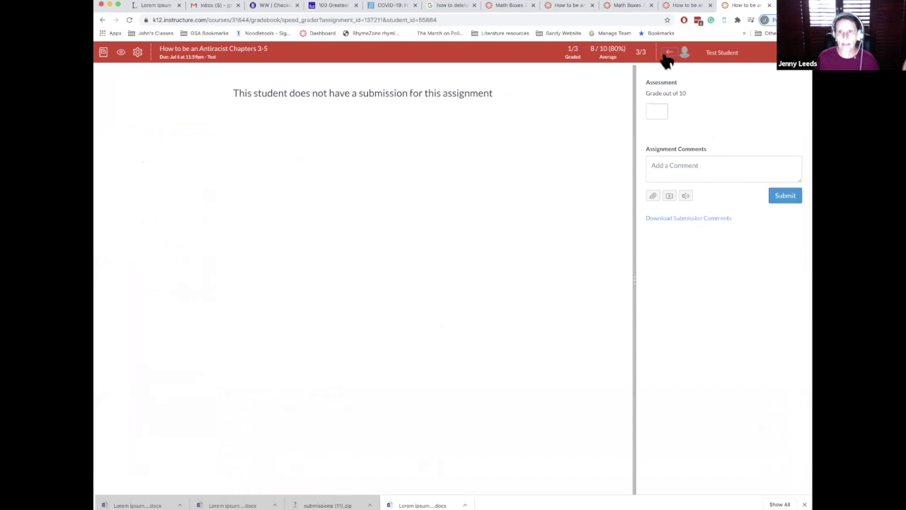
left_click(669, 56)
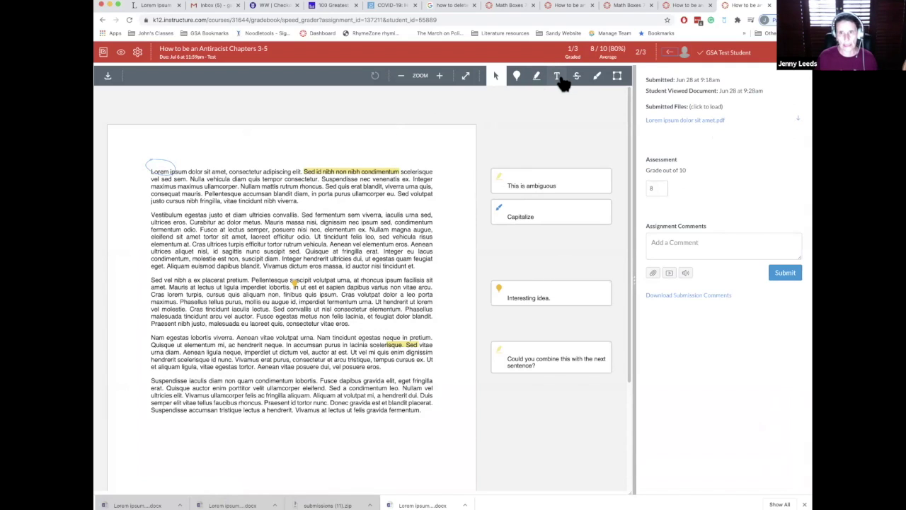
- Draw a freehand line under the word "fermentum" at the end of the last paragraph and delete that annotation
left_click(597, 77)
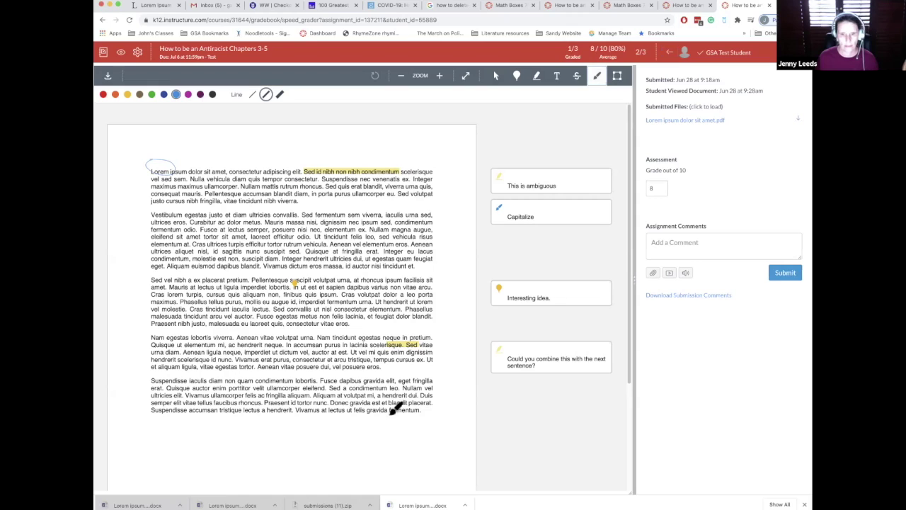
left_click_drag(394, 411, 421, 411)
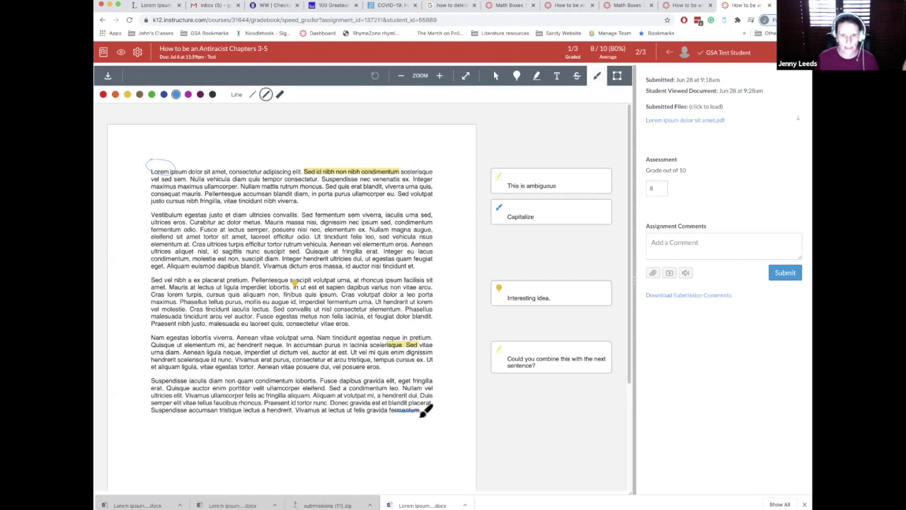
left_click(410, 408)
left_click(409, 403)
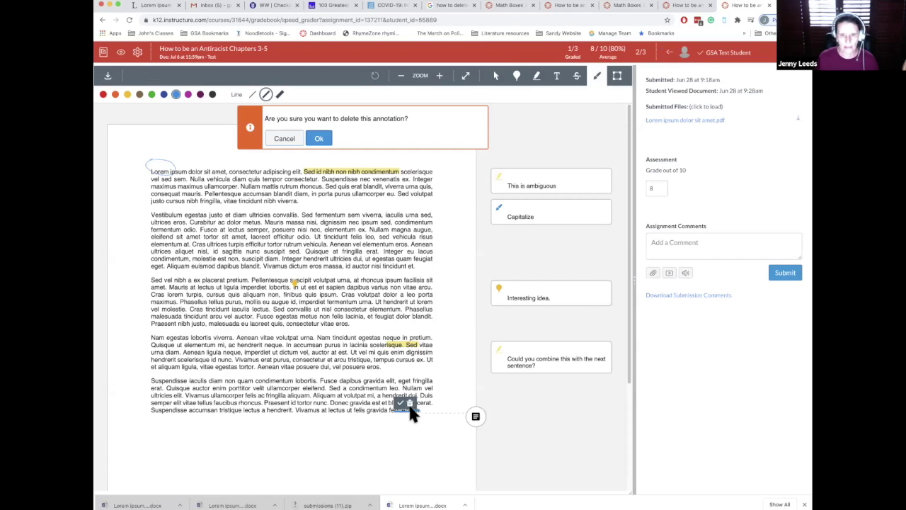
left_click(320, 140)
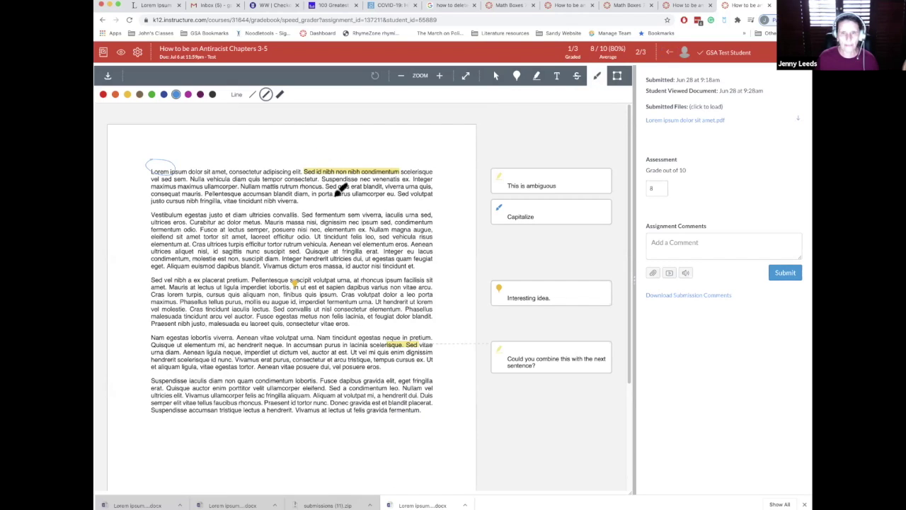
- Highlight "Donec gravida est et blandit placerat." in yellow, attach the comment "Don't foget a comma in a series", and submit the feedback
left_click(538, 77)
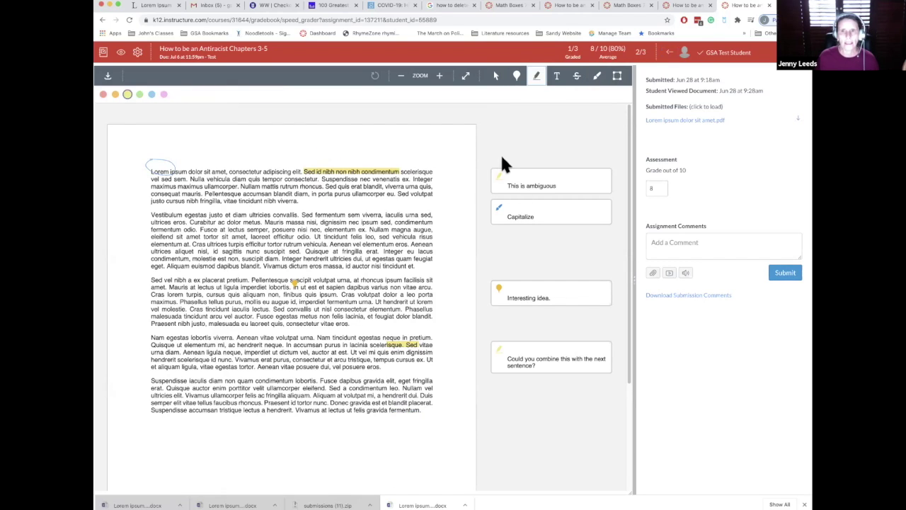
left_click_drag(330, 404, 434, 404)
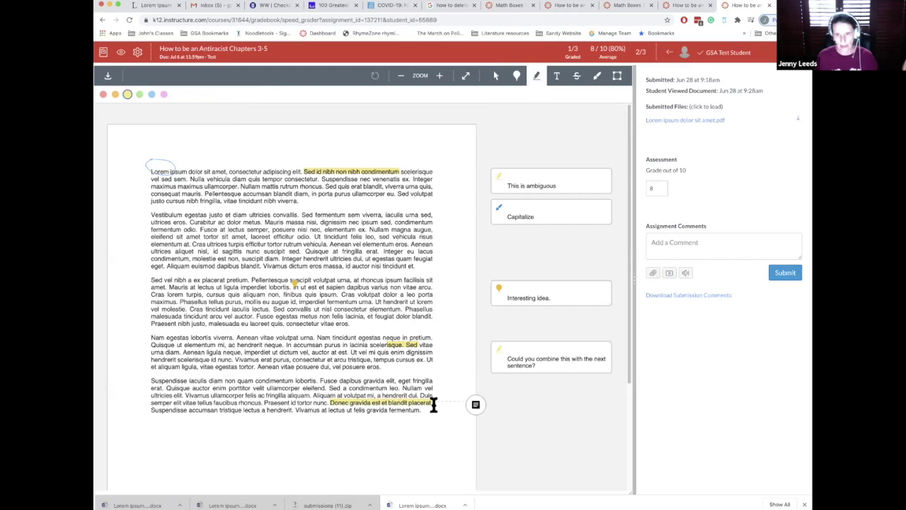
left_click(475, 407)
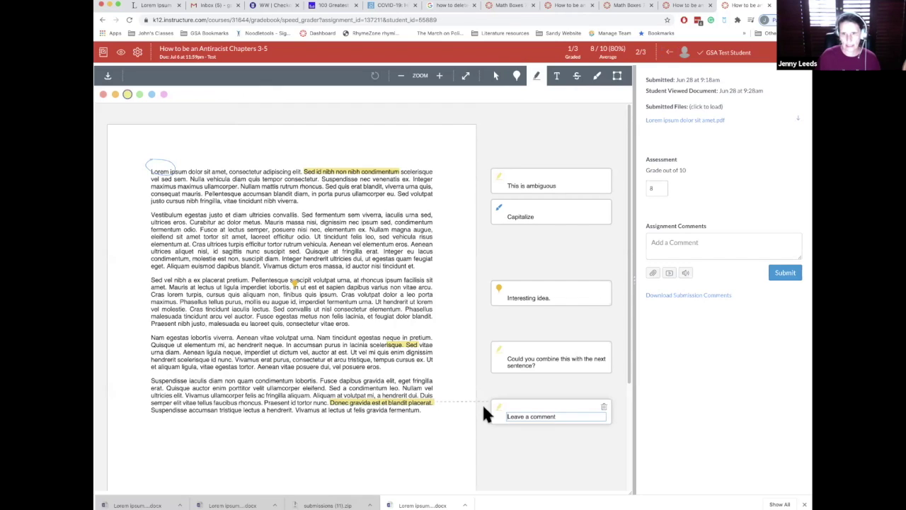
type("Don't foget a comm")
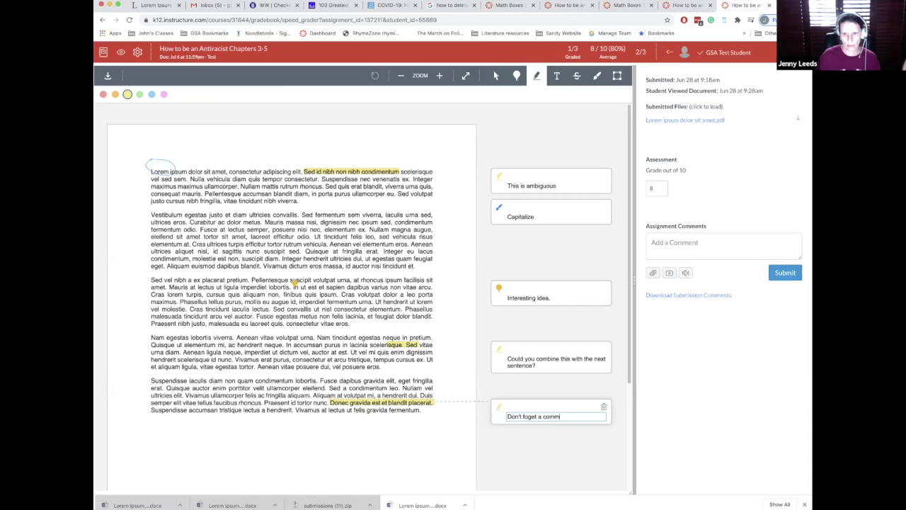
type("a in a series")
key("Return")
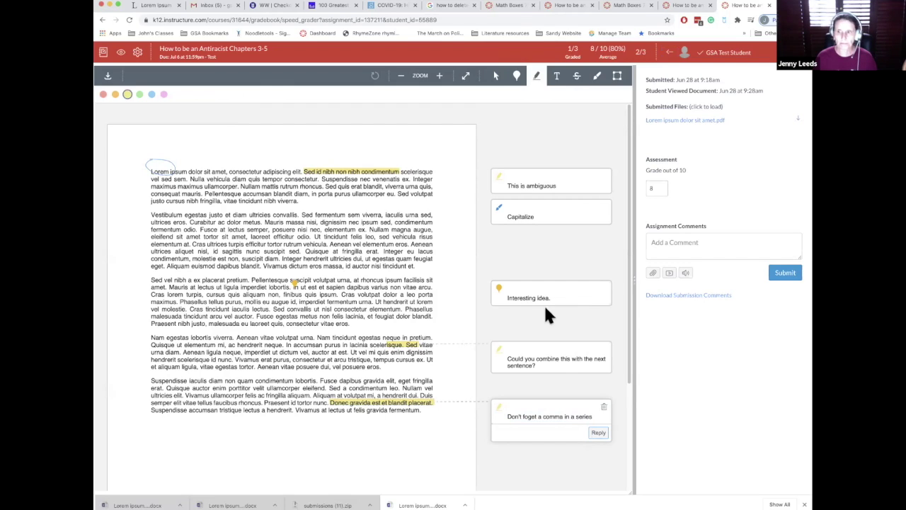
left_click(786, 277)
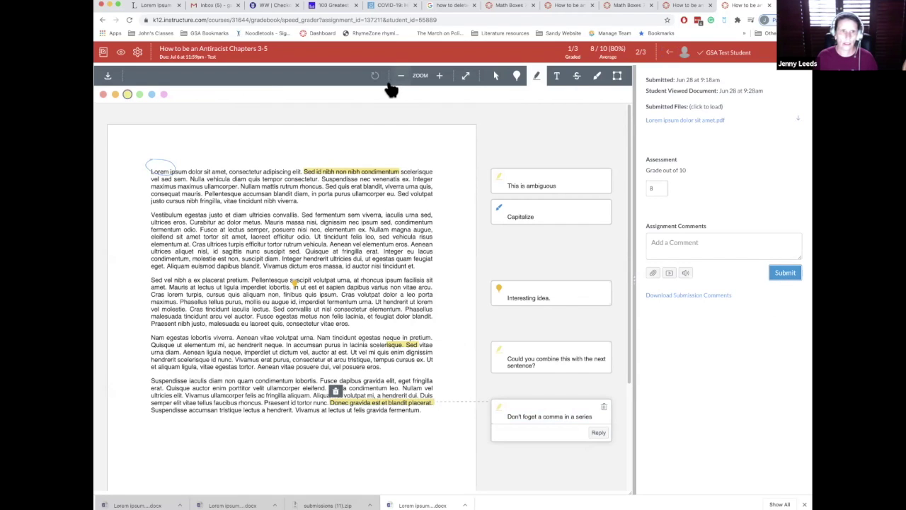
- Leave SpeedGrader, return to the course's module list and open the Week 1 assignment ESSAY 1
left_click(234, 54)
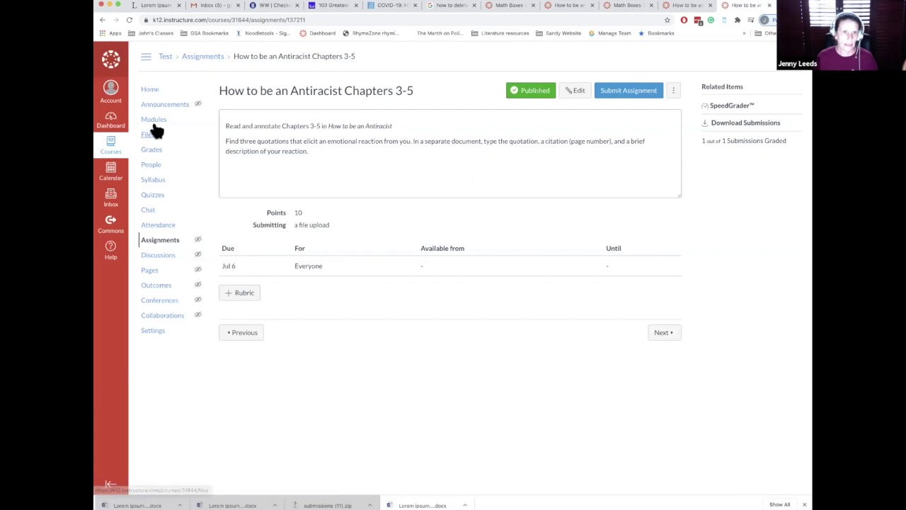
left_click(154, 123)
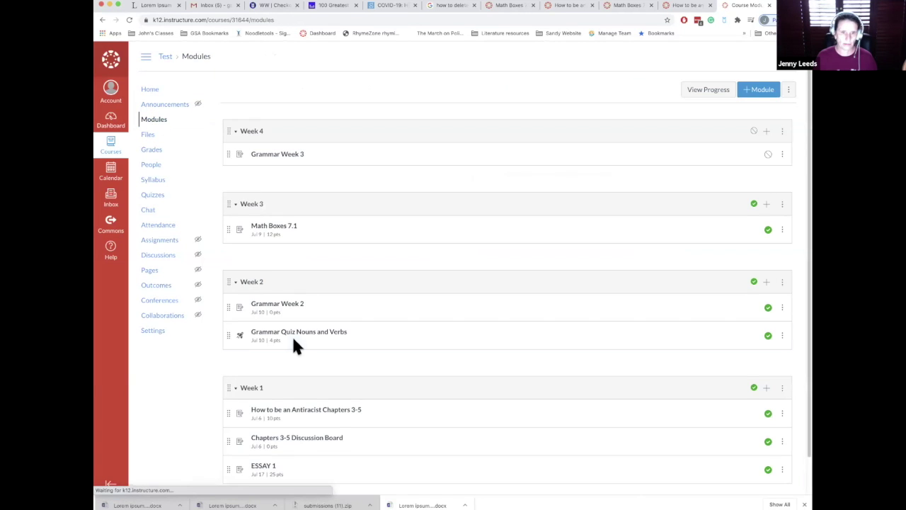
scroll(276, 396, "down", 1)
left_click(265, 428)
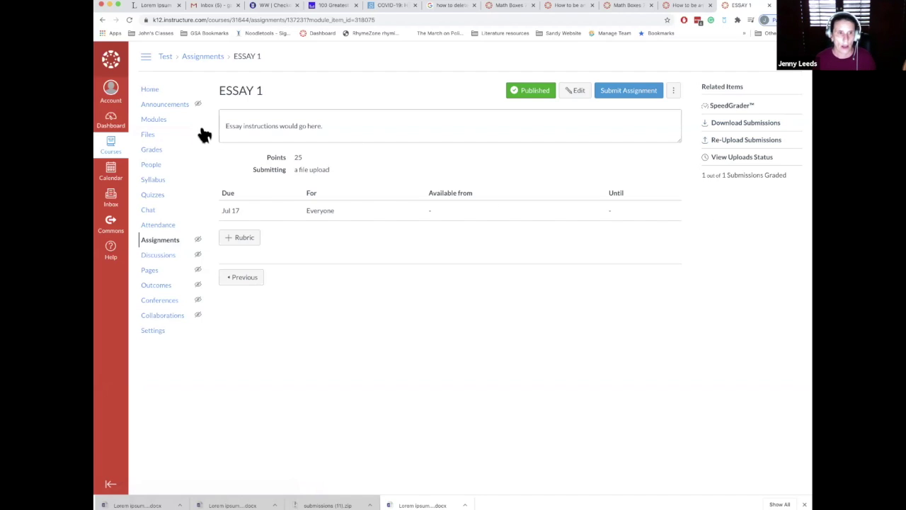
- Log out of the teacher account and log in as the test student with the saved username and account password
left_click(112, 92)
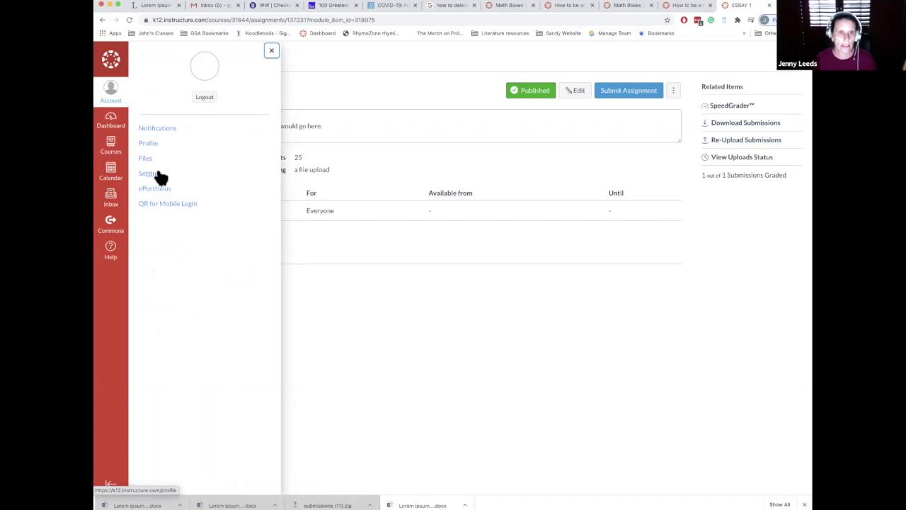
left_click(206, 100)
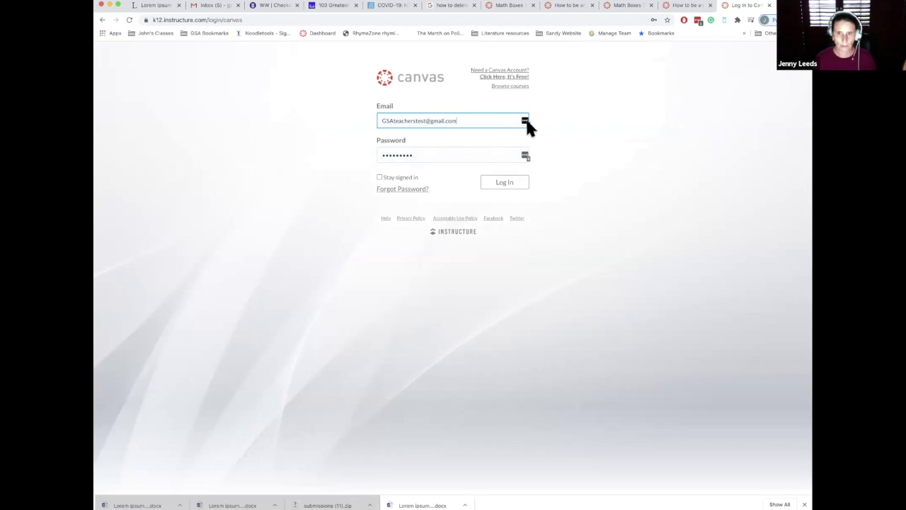
left_click(526, 121)
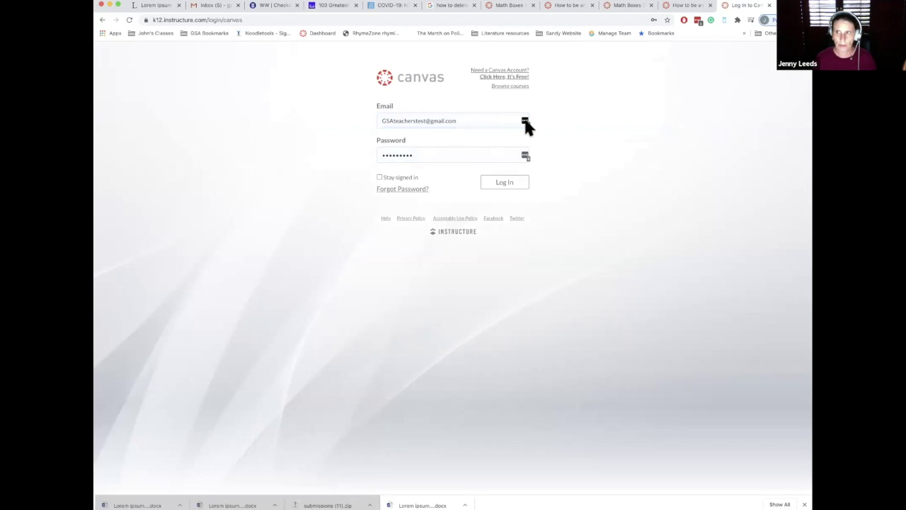
left_click(472, 208)
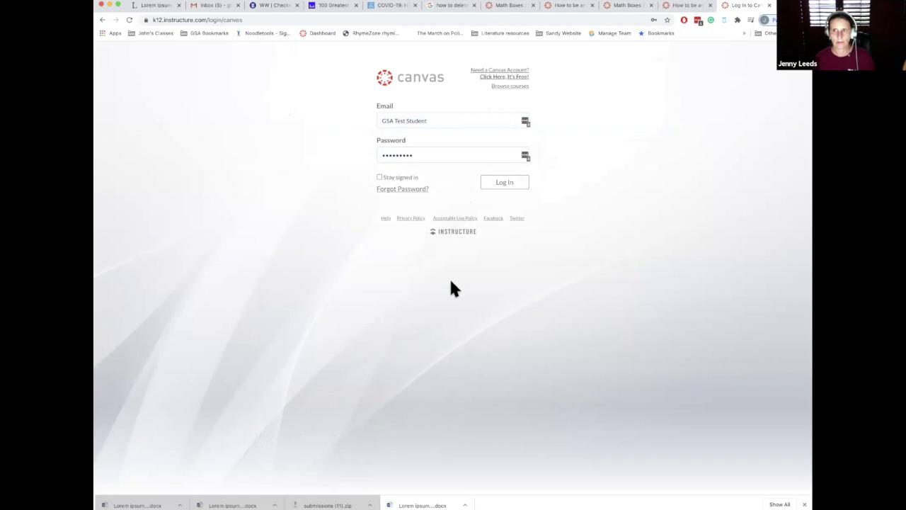
left_click(509, 185)
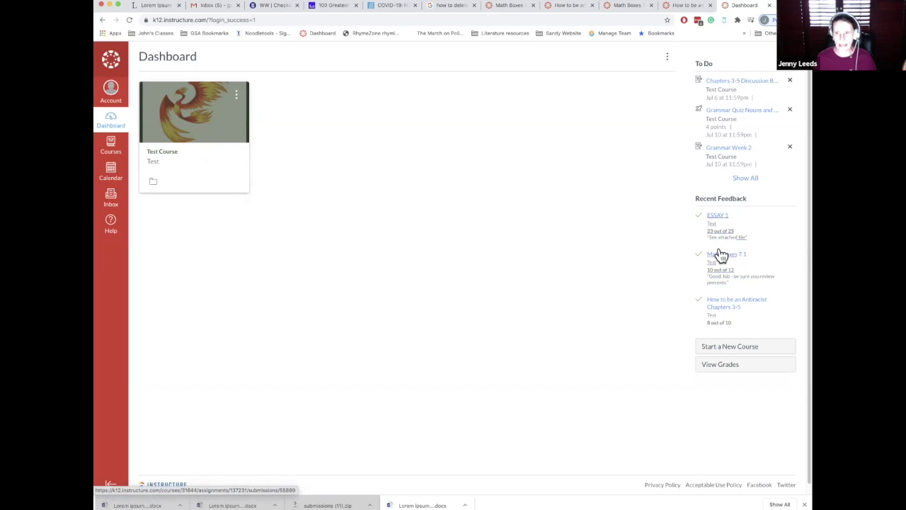
- Open Test Course as the student, view the Grammar Quiz Nouns and Verbs start page, and return to the module list
left_click(190, 129)
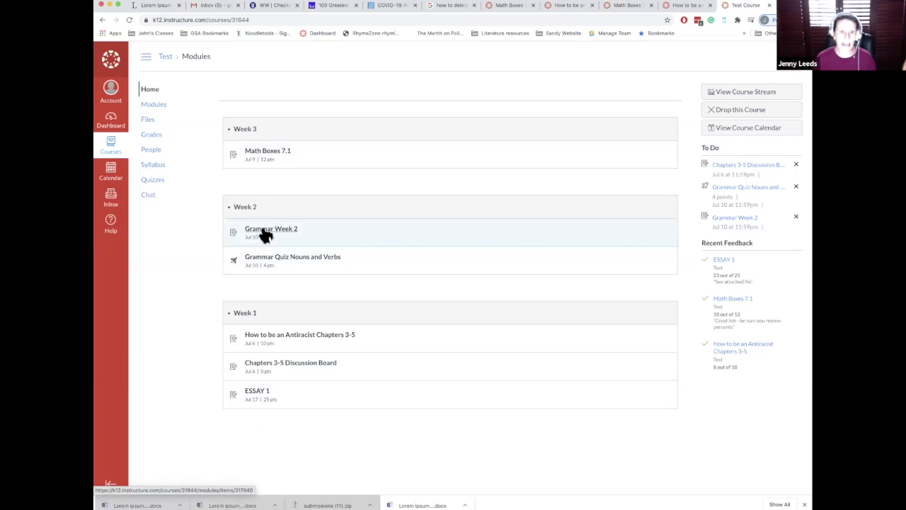
left_click(256, 262)
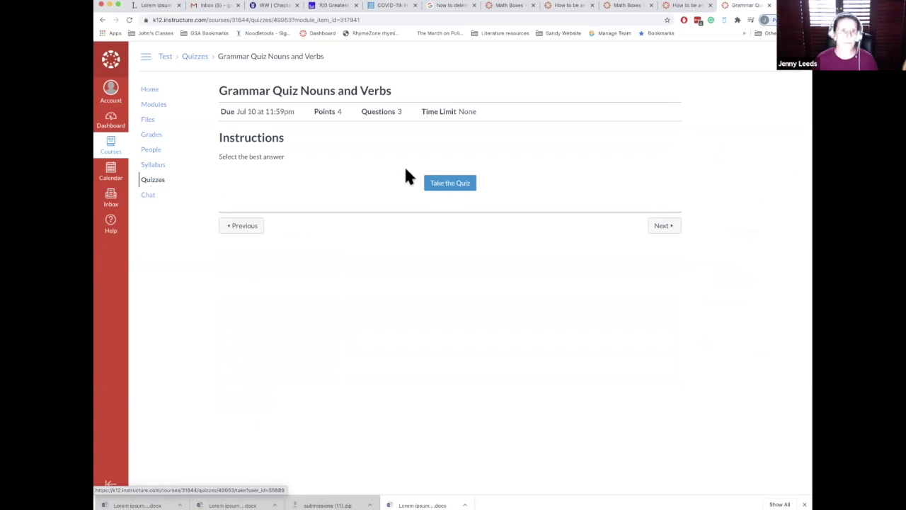
left_click(163, 104)
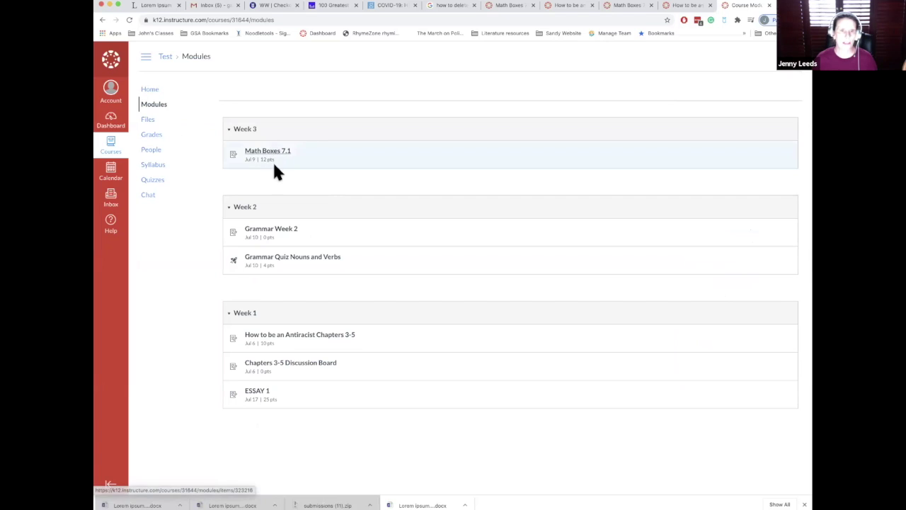
- View the Grammar Week 2 assignment and its file upload submission form, then return to the module list without submitting
left_click(280, 234)
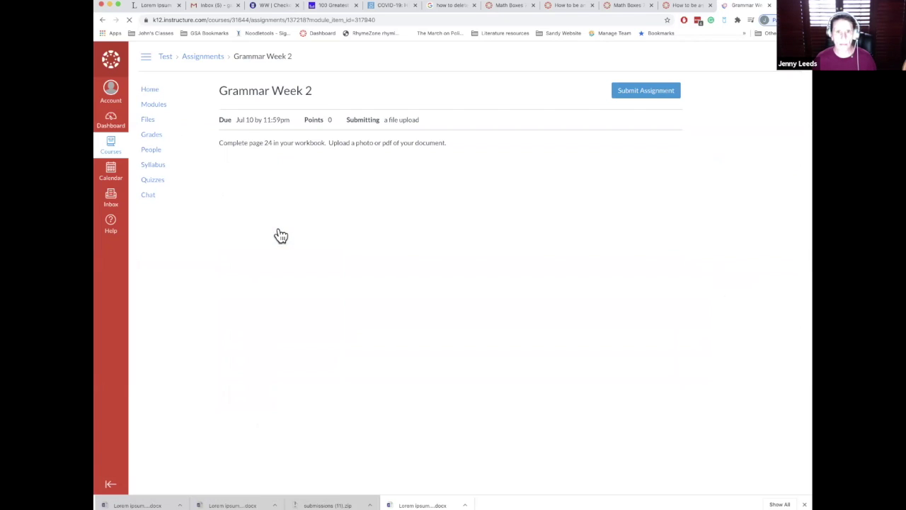
left_click(641, 93)
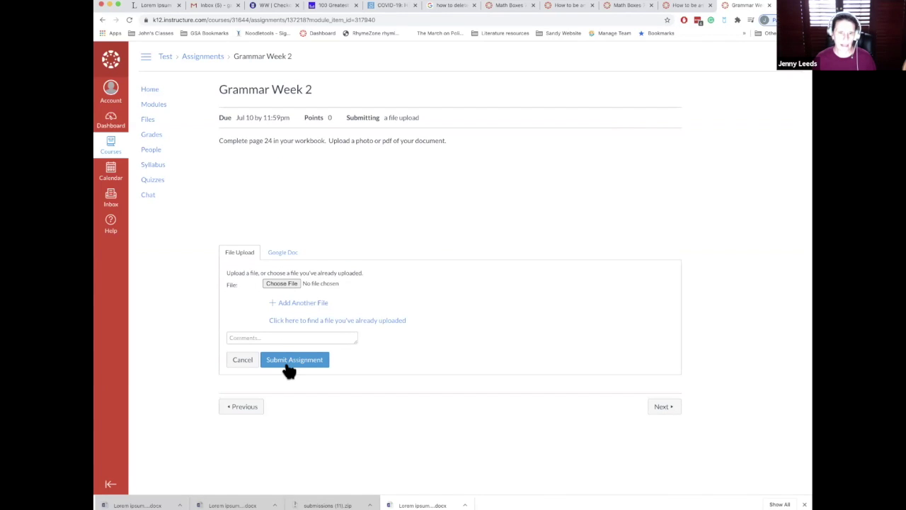
left_click(152, 106)
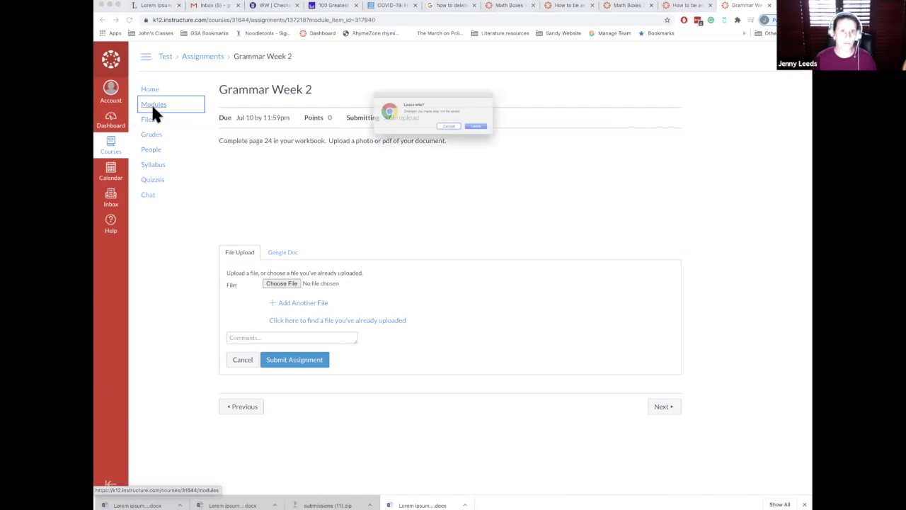
left_click(496, 133)
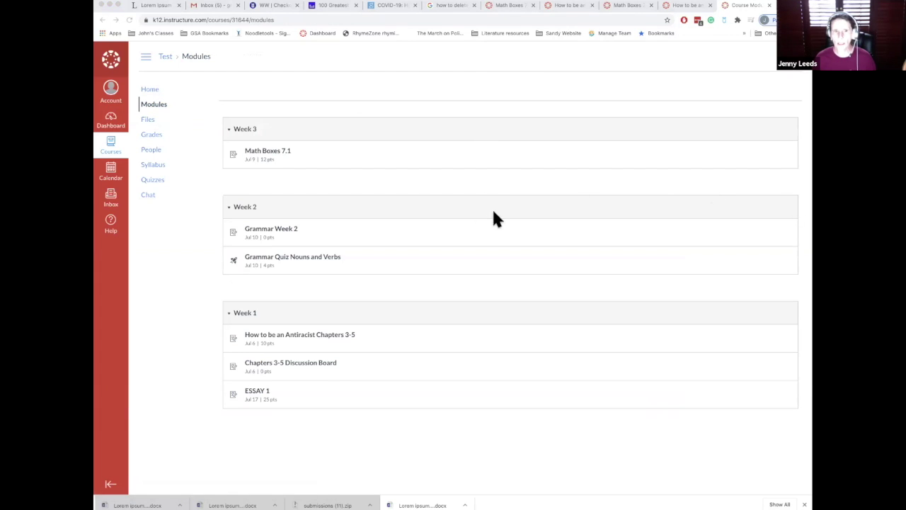
- From the course home page, open the recent feedback for Math Boxes 7.1 and examine the teacher's annotations on the submitted scan
left_click(149, 91)
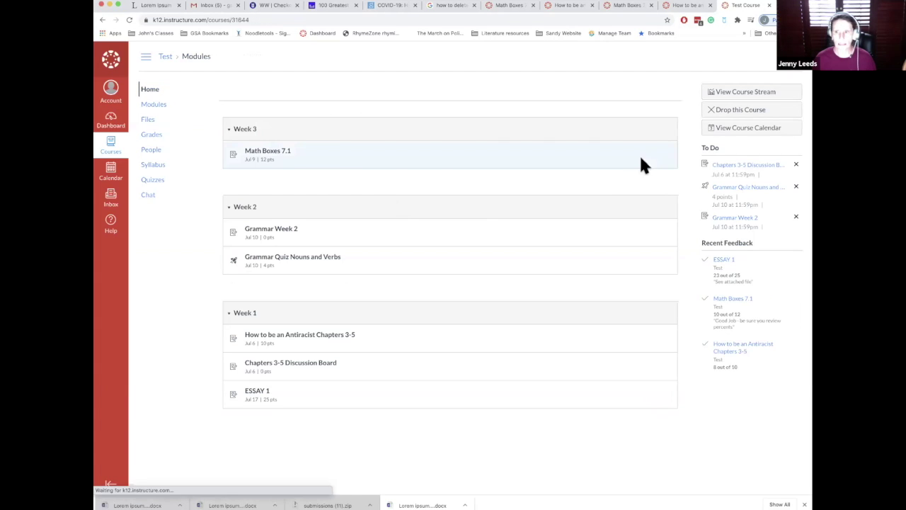
left_click(740, 301)
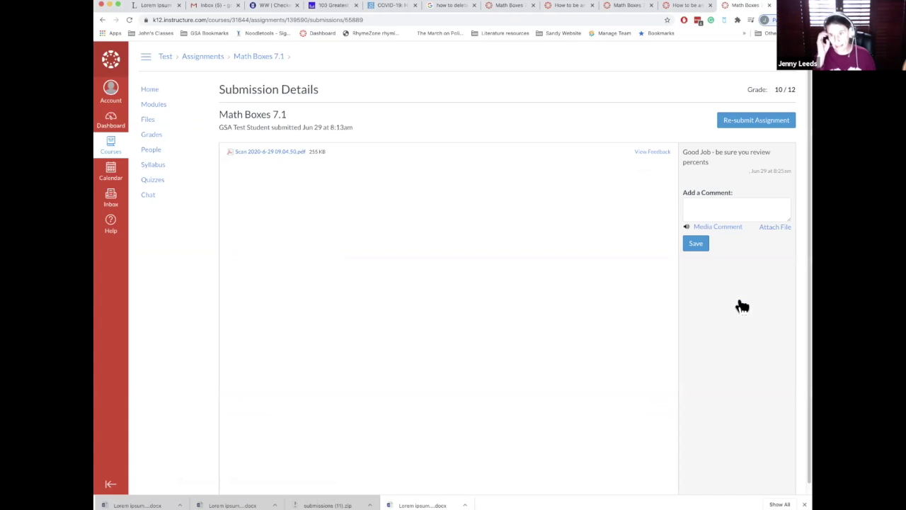
left_click(658, 153)
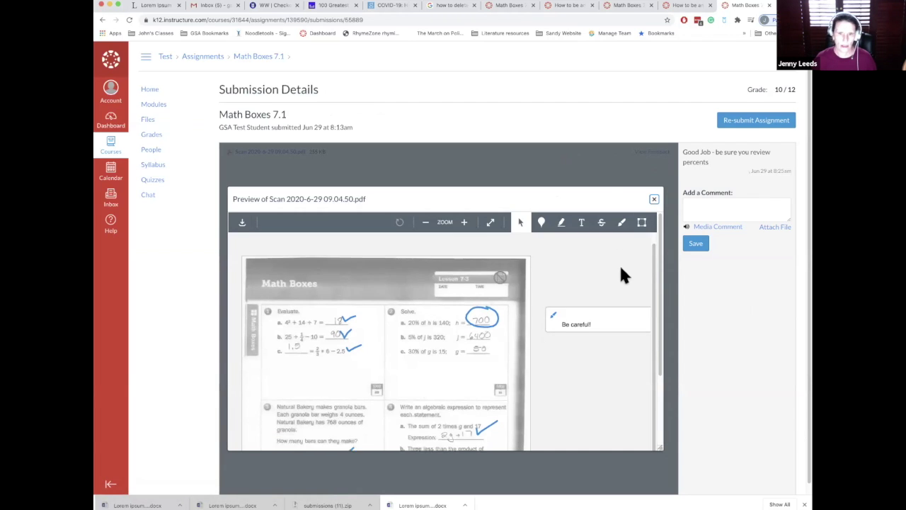
scroll(619, 263, "down", 5)
scroll(621, 265, "down", 3)
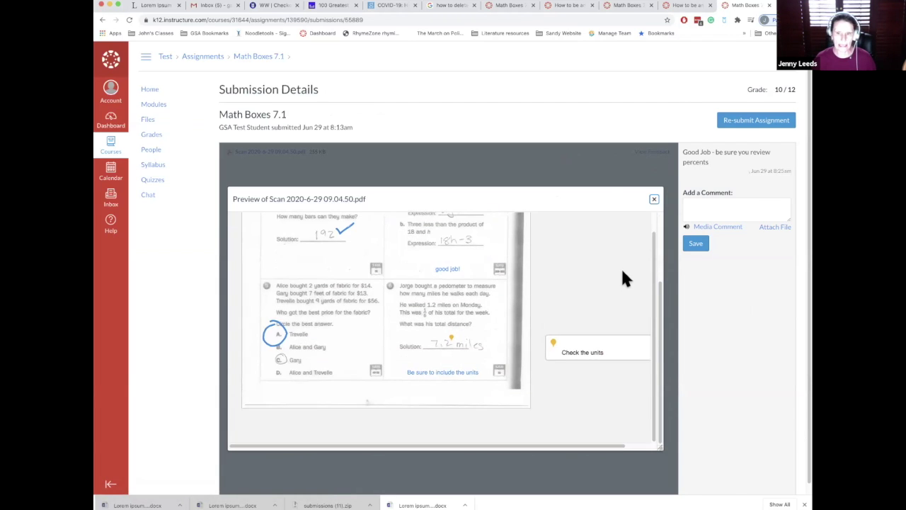
scroll(624, 278, "up", 3)
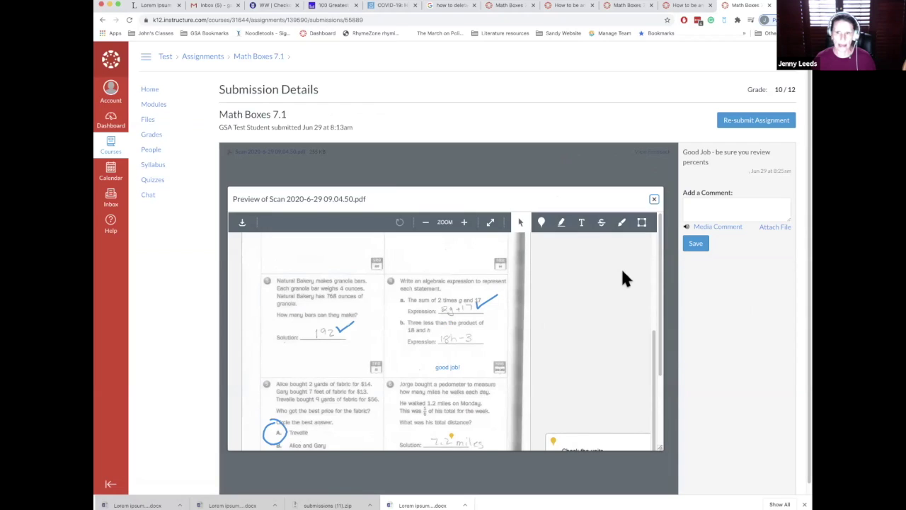
left_click(708, 203)
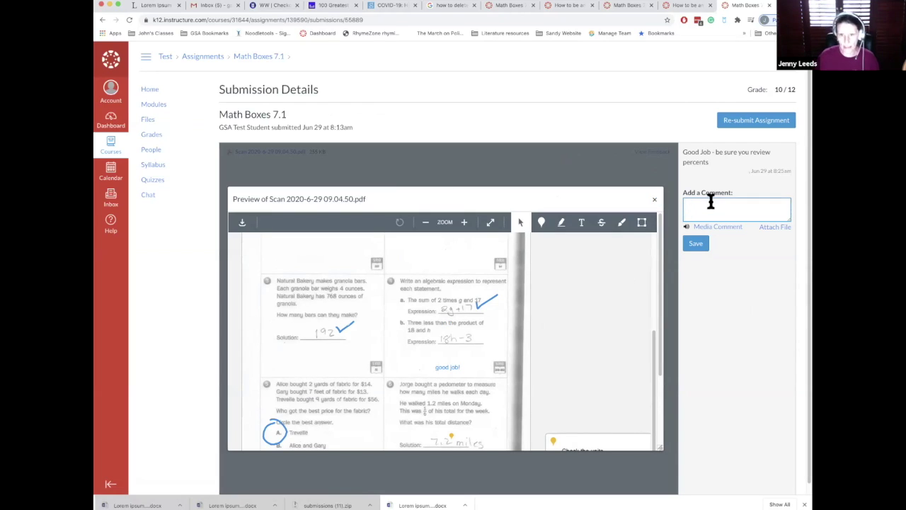
type("Super work!")
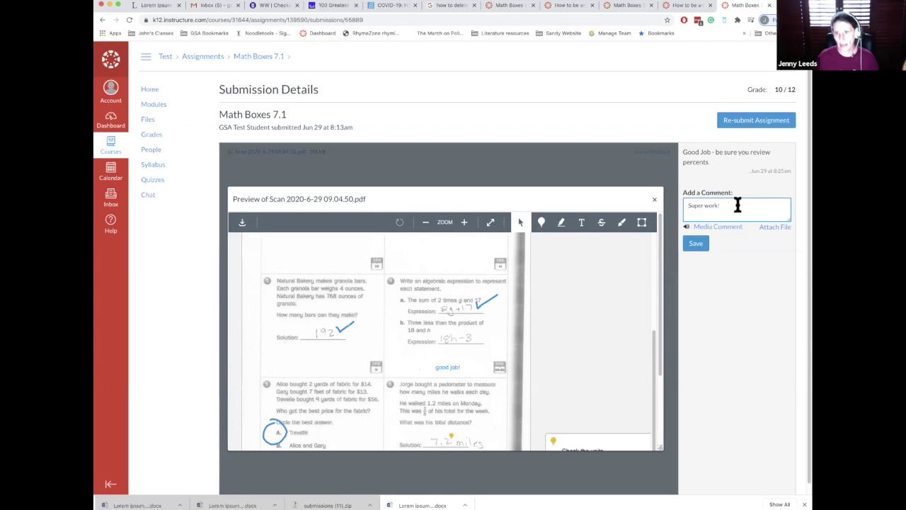
left_click_drag(736, 205, 682, 207)
key("BackSpace")
- Add and save a comment on the Math Boxes 7.1 submission thanking the teacher by name
type("Thanks Ms. Leeds")
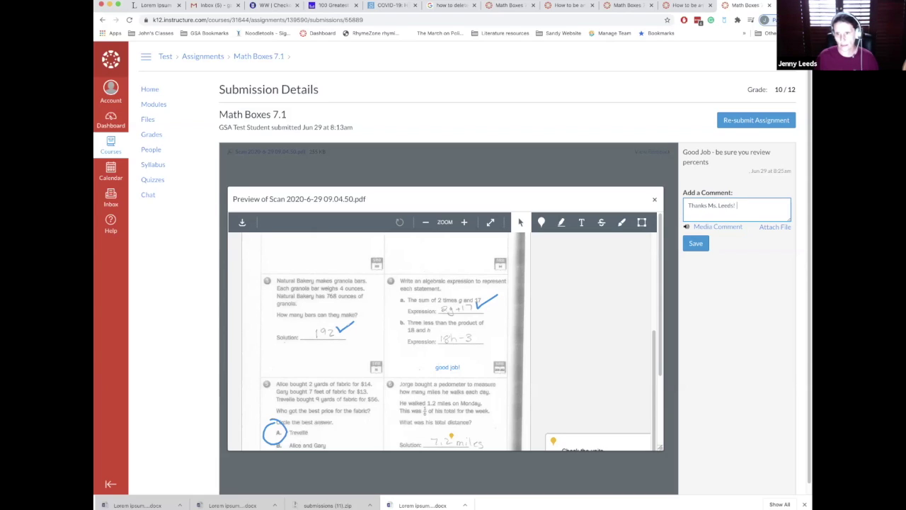
type("!")
left_click(698, 245)
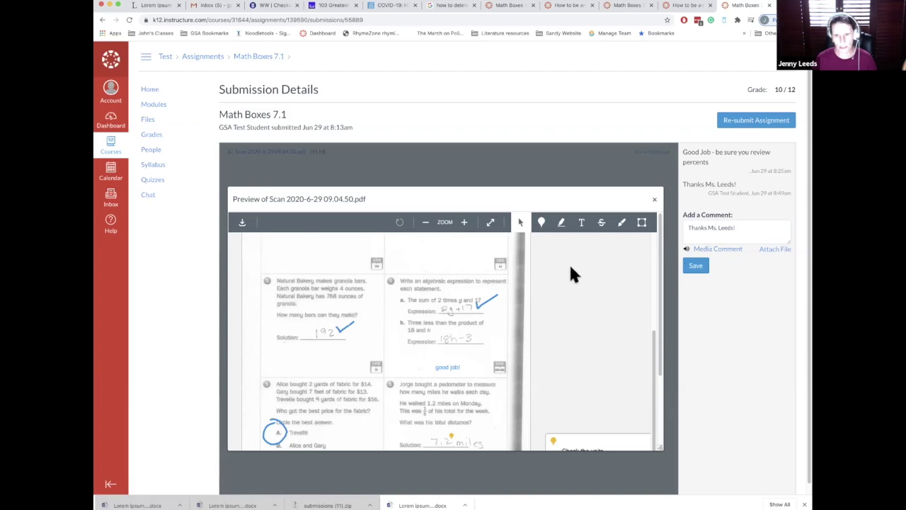
- Look over the annotated Math Boxes scan once more and close its preview
scroll(570, 264, "down", 3)
scroll(571, 264, "up", 4)
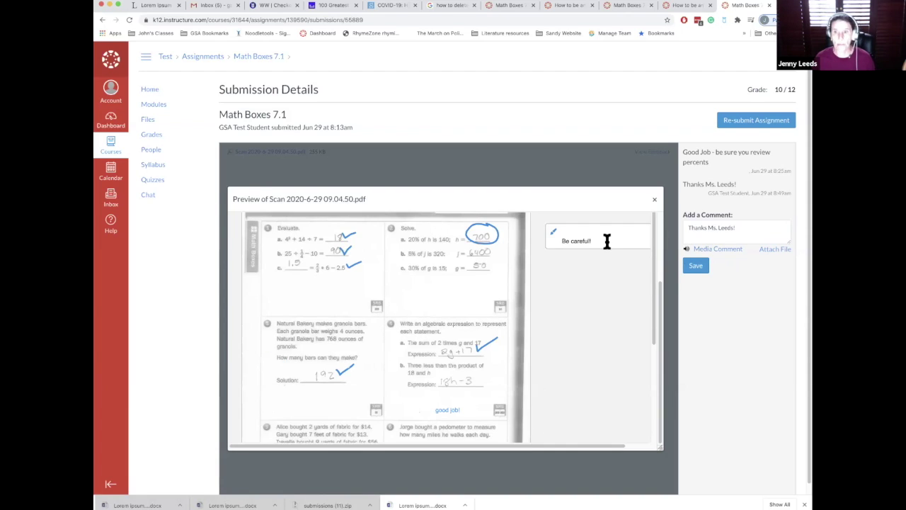
left_click(655, 201)
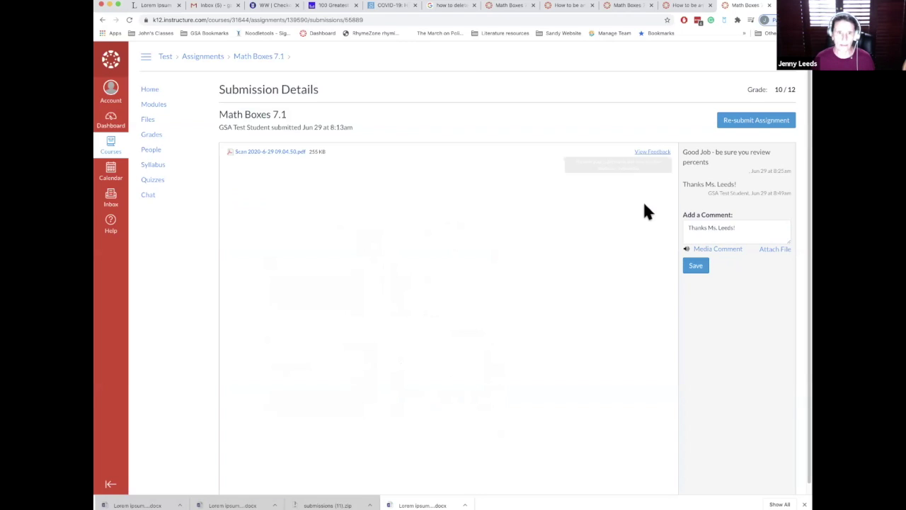
- Return to the course home page, open the ESSAY 1 feedback, and download and open the teacher's attached Lorem ipsum document in Word
left_click(150, 94)
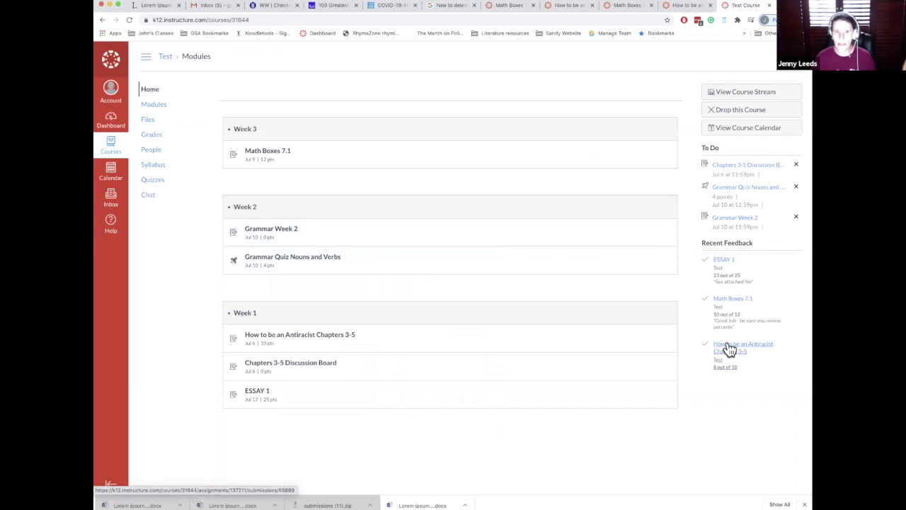
left_click(724, 262)
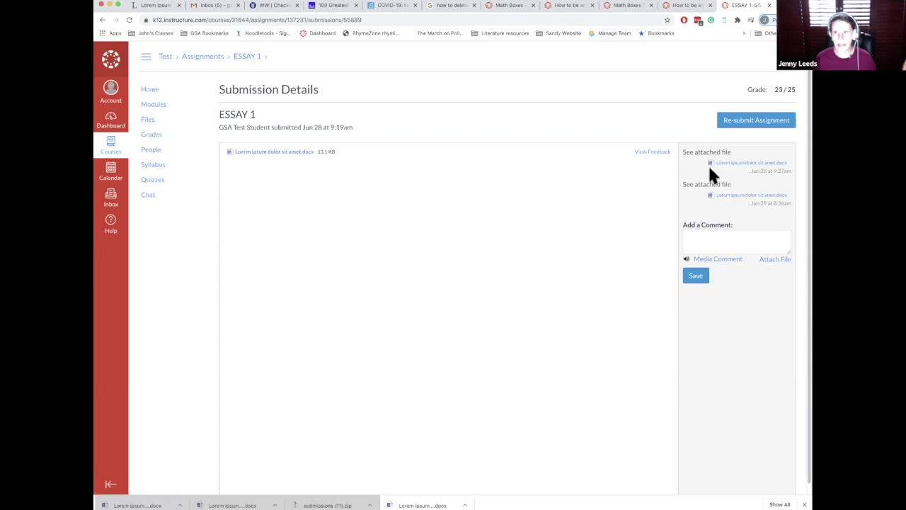
left_click(738, 165)
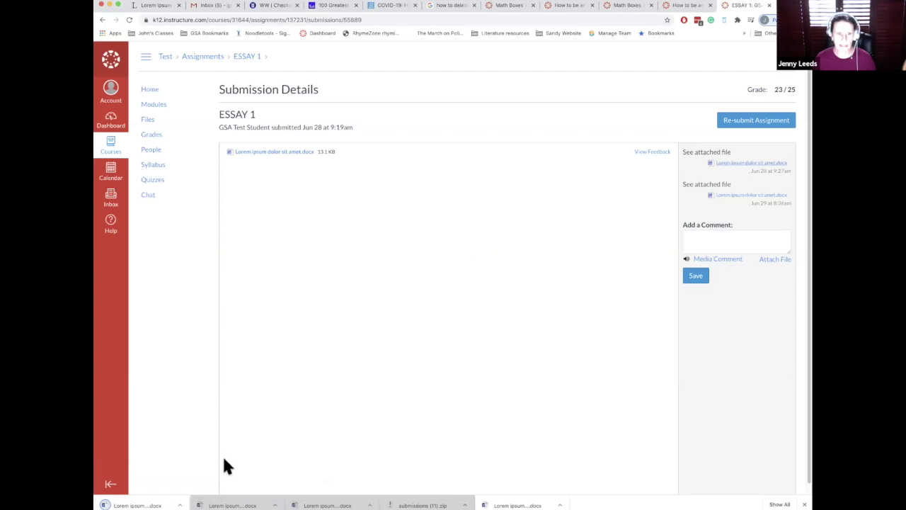
left_click(139, 505)
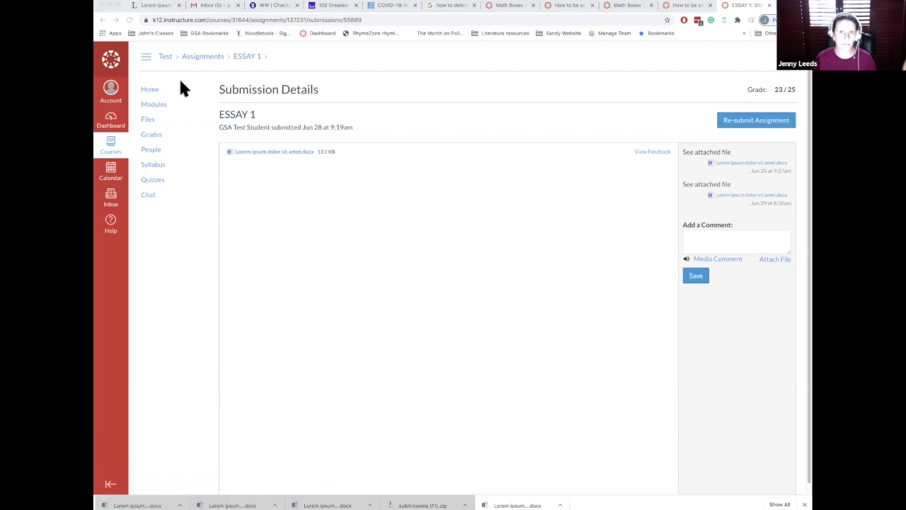
left_click(751, 195)
left_click(752, 200)
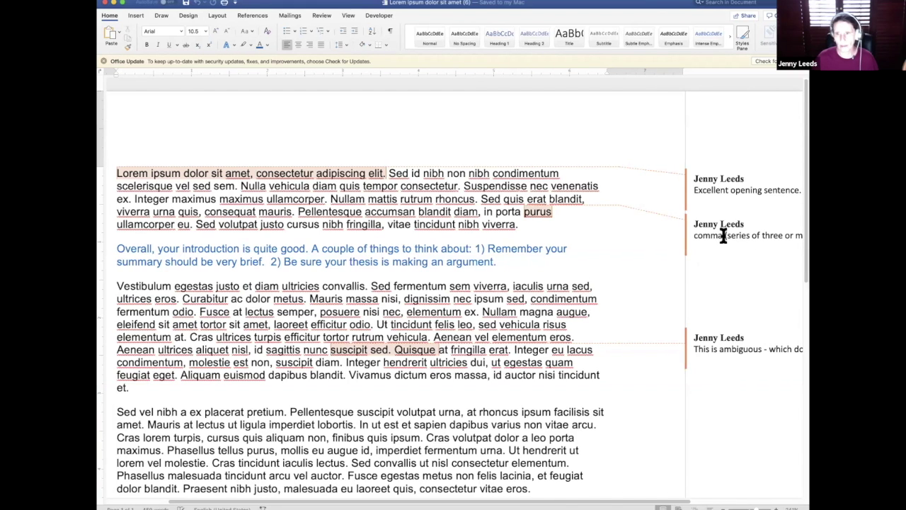
- Insert a comma after "purus" in the first paragraph and resolve the "comma (series of three or more)" comment
left_click(723, 234)
left_click(537, 212)
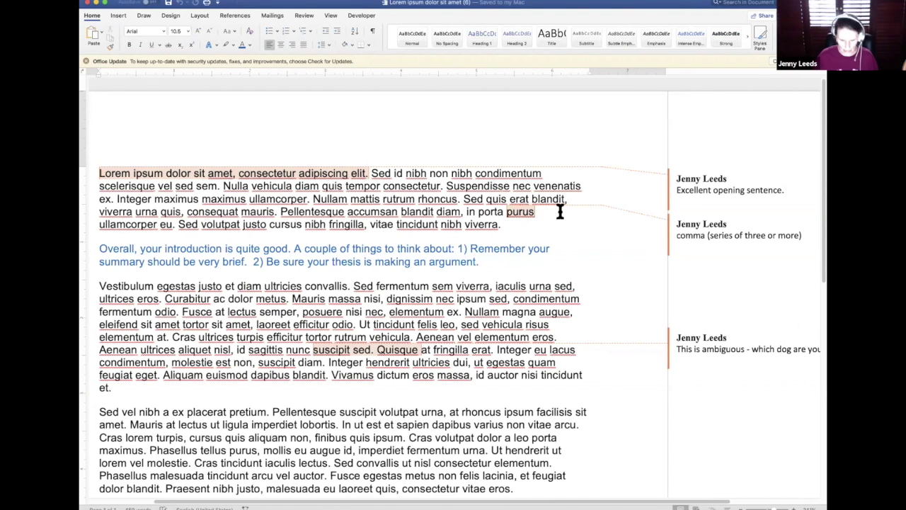
type(",")
right_click(702, 227)
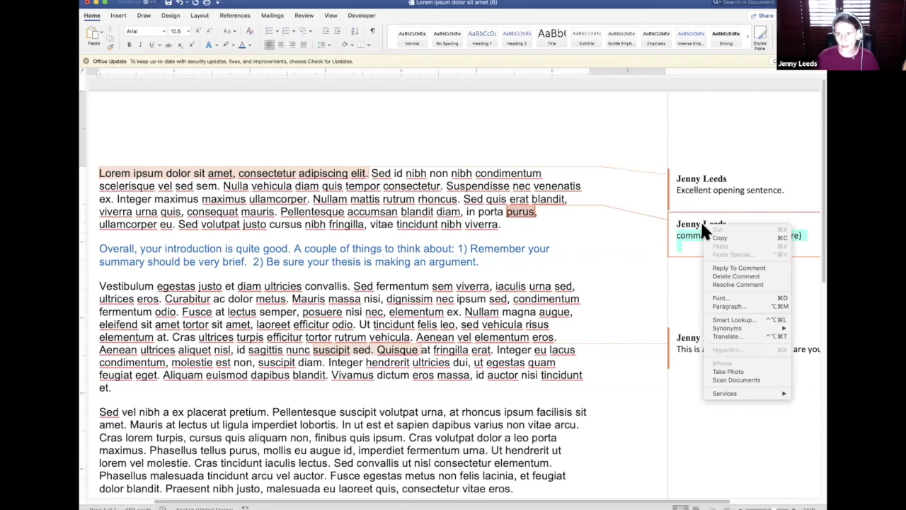
left_click(731, 285)
left_click(606, 257)
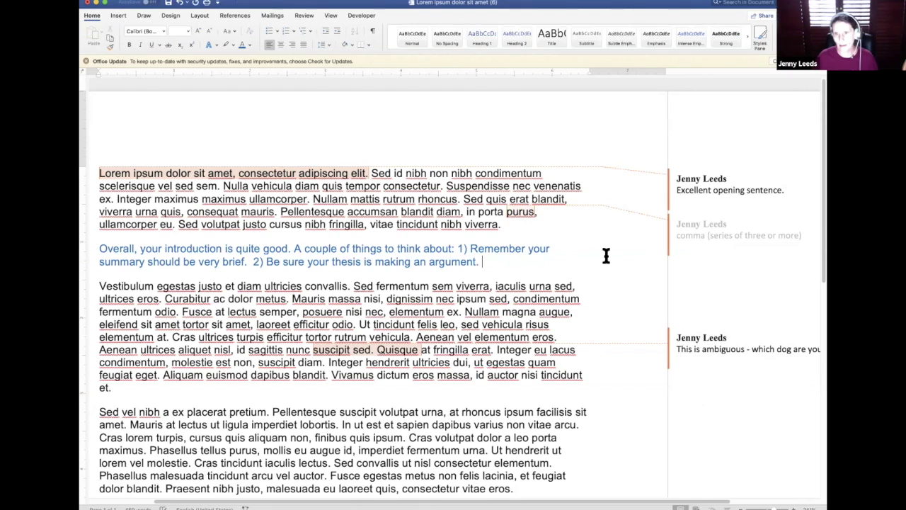